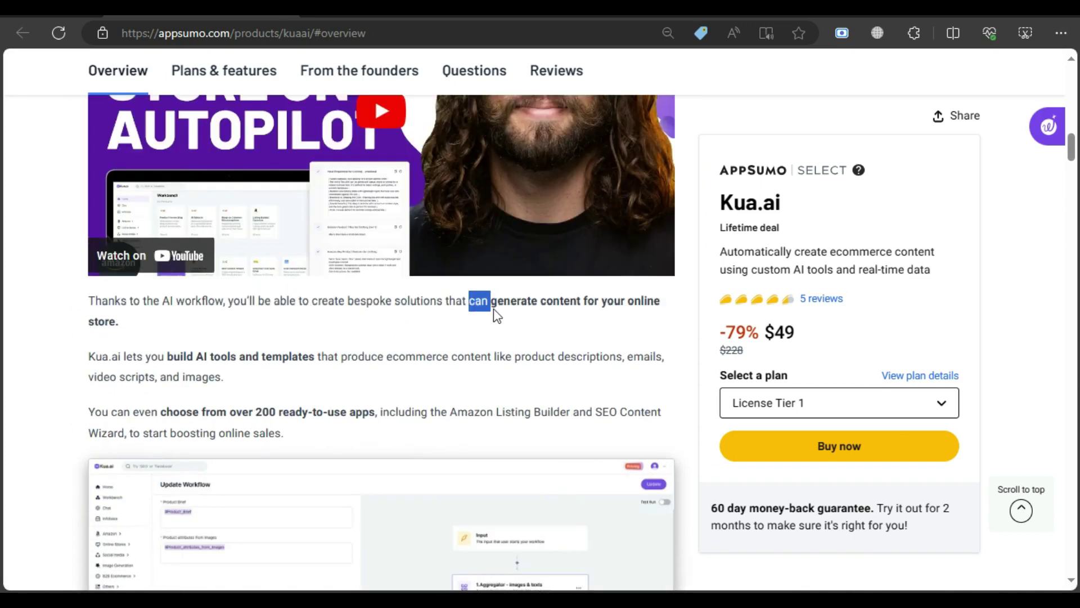
Step: Highlight the overview lines on online store content, AI tools and templates, 200+ apps, and SEO Content Wizard
drag(532, 311, 661, 303)
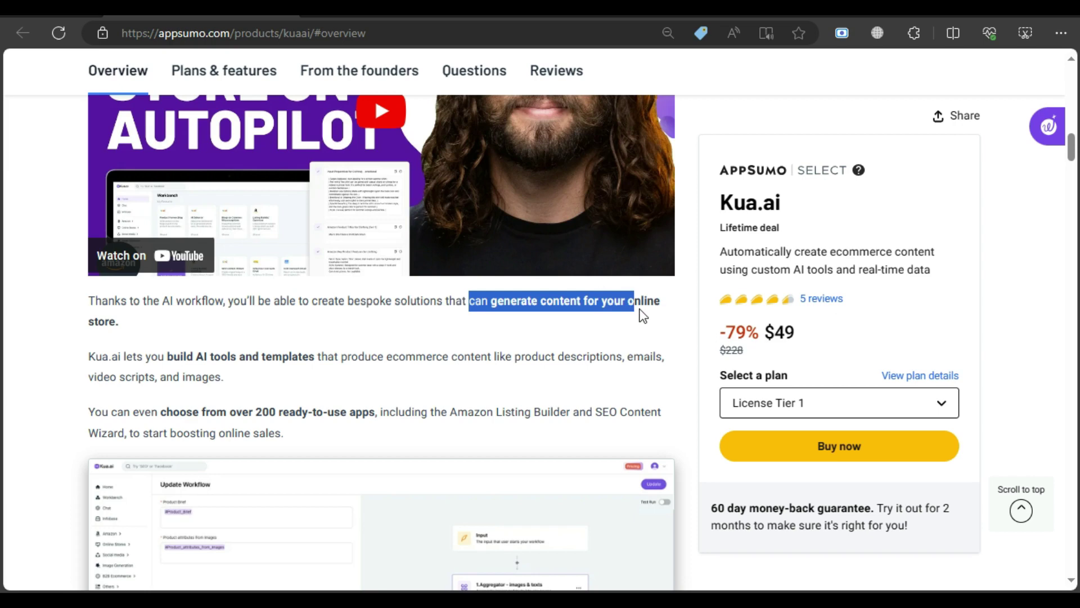
drag(663, 315, 120, 321)
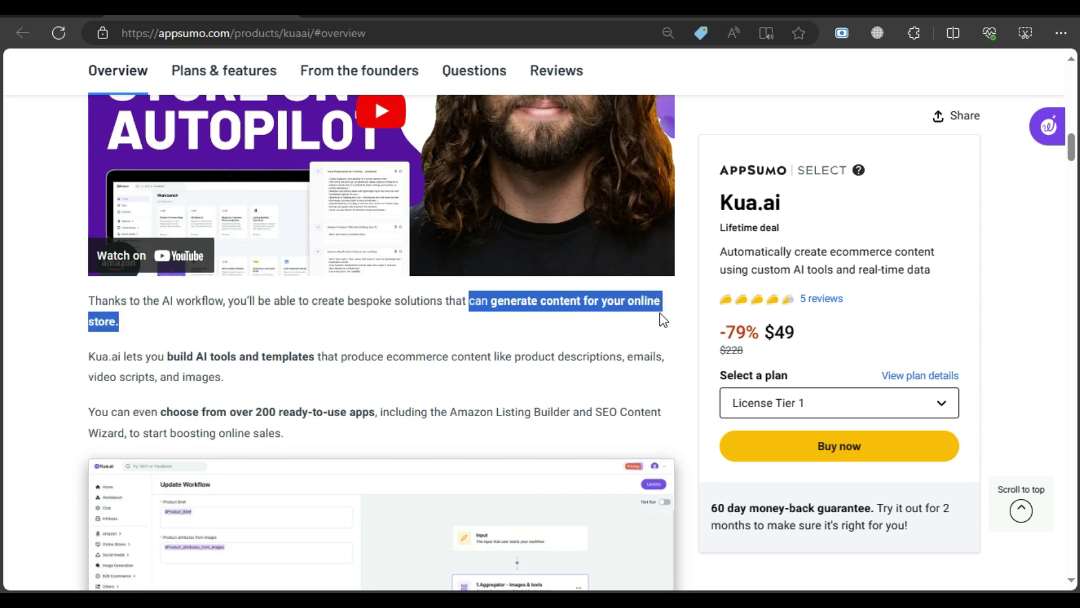
drag(167, 356, 342, 361)
drag(229, 413, 665, 414)
drag(89, 432, 286, 435)
scroll(291, 441, down, 5)
drag(88, 361, 461, 363)
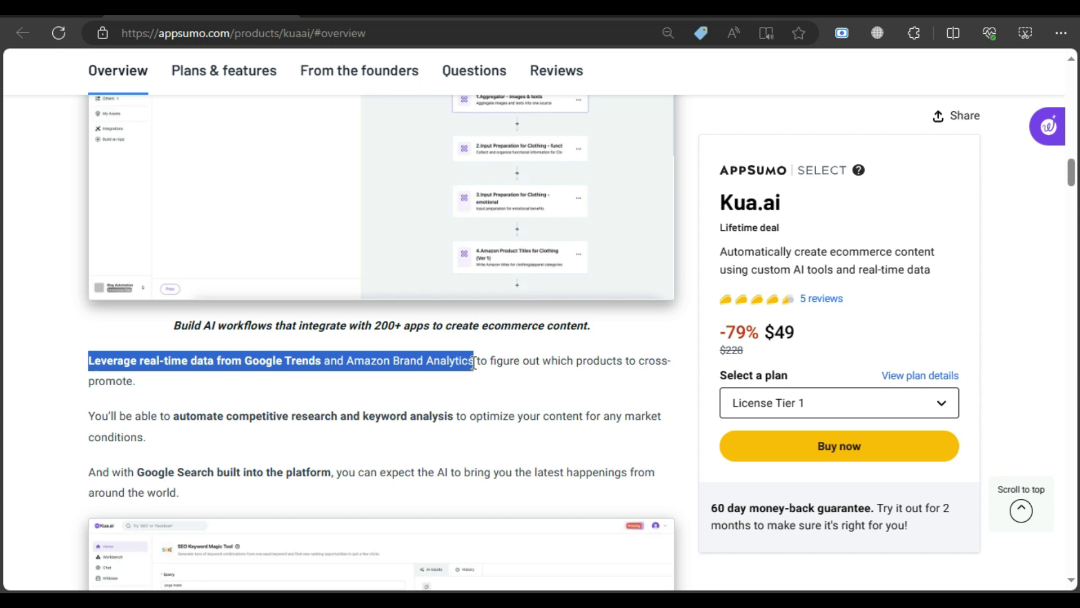
Step: Highlight the keyword analysis, Amazon-to-Shopify conversion and social media platform phrases
drag(174, 416, 451, 424)
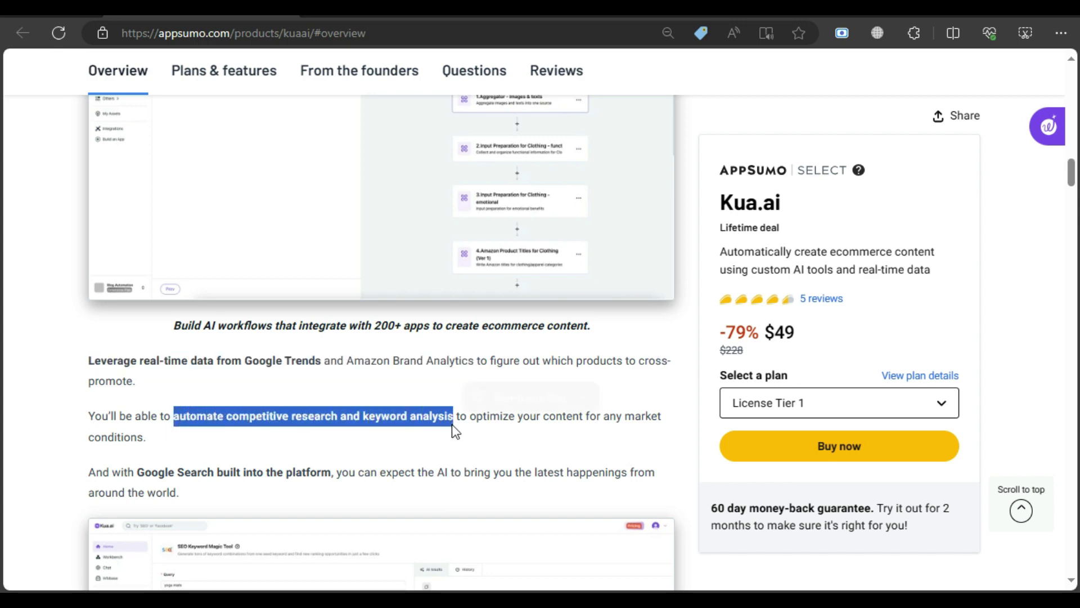
scroll(161, 504, down, 5)
drag(147, 420, 568, 422)
mouse_move(234, 477)
mouse_down()
mouse_move(563, 476)
mouse_move(628, 480)
mouse_move(637, 492)
mouse_up()
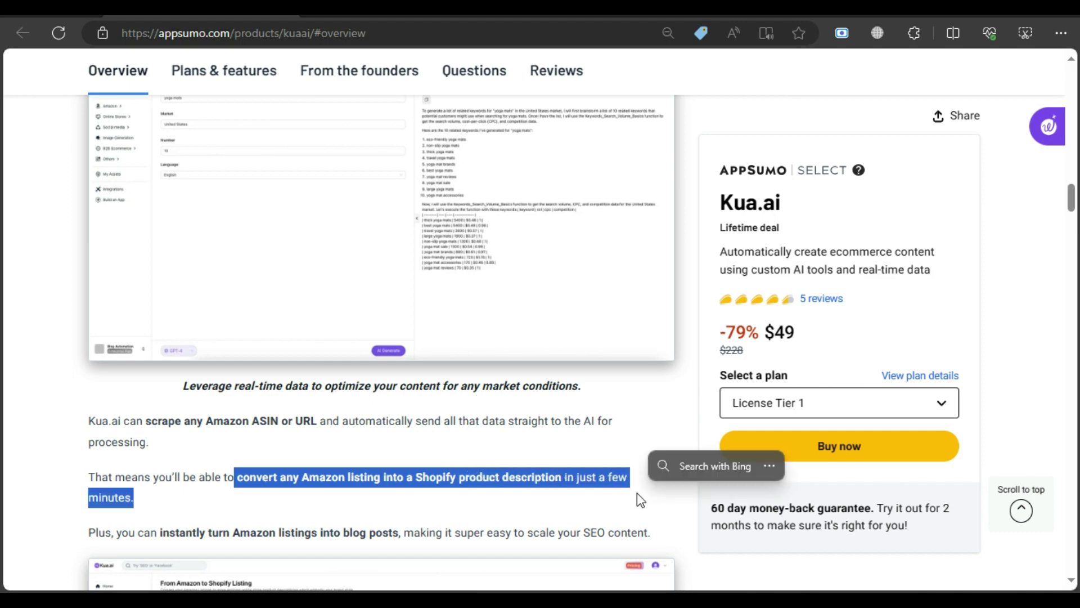
scroll(514, 510, down, 3)
drag(161, 288, 393, 288)
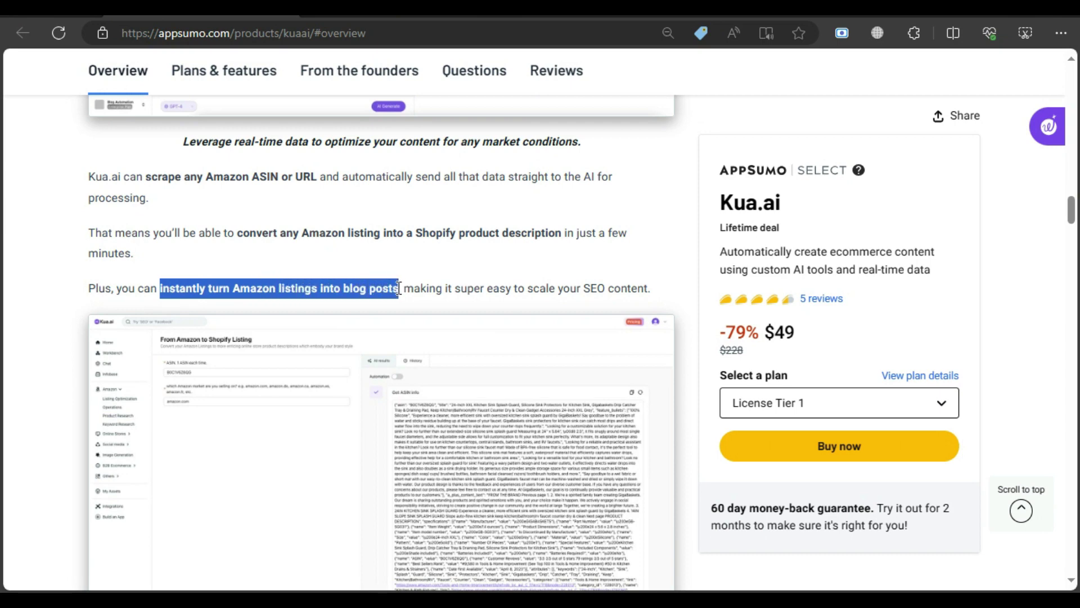
scroll(399, 288, down, 5)
mouse_move(182, 380)
mouse_down()
mouse_move(536, 380)
mouse_move(662, 397)
mouse_up()
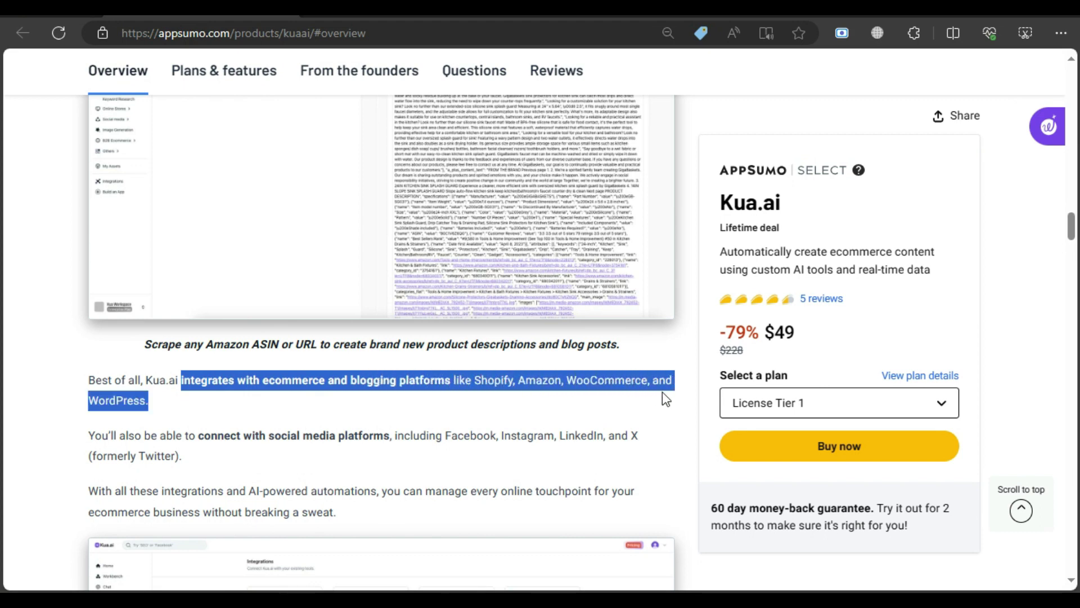
click(348, 440)
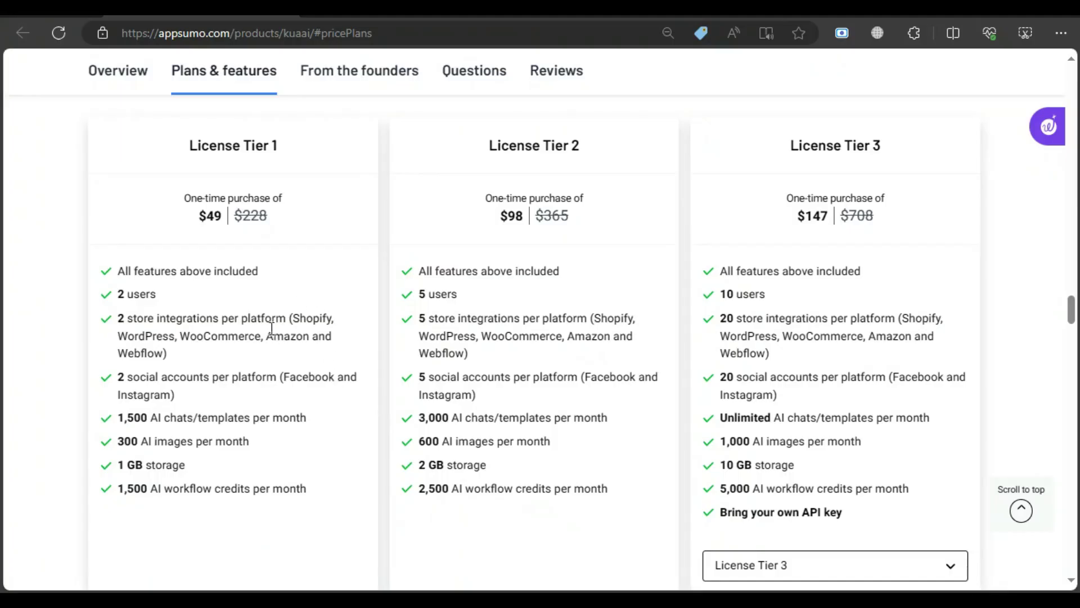
Step: Preview License Tier 5 for the third plan, then return it to License Tier 3 ($147)
click(771, 567)
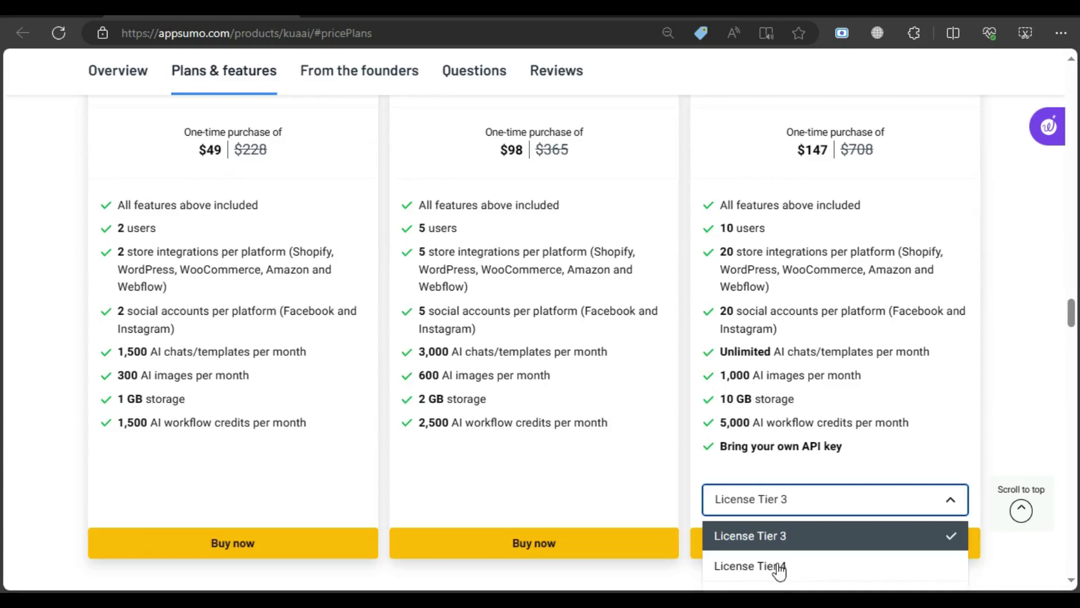
click(783, 418)
scroll(763, 436, up, 2)
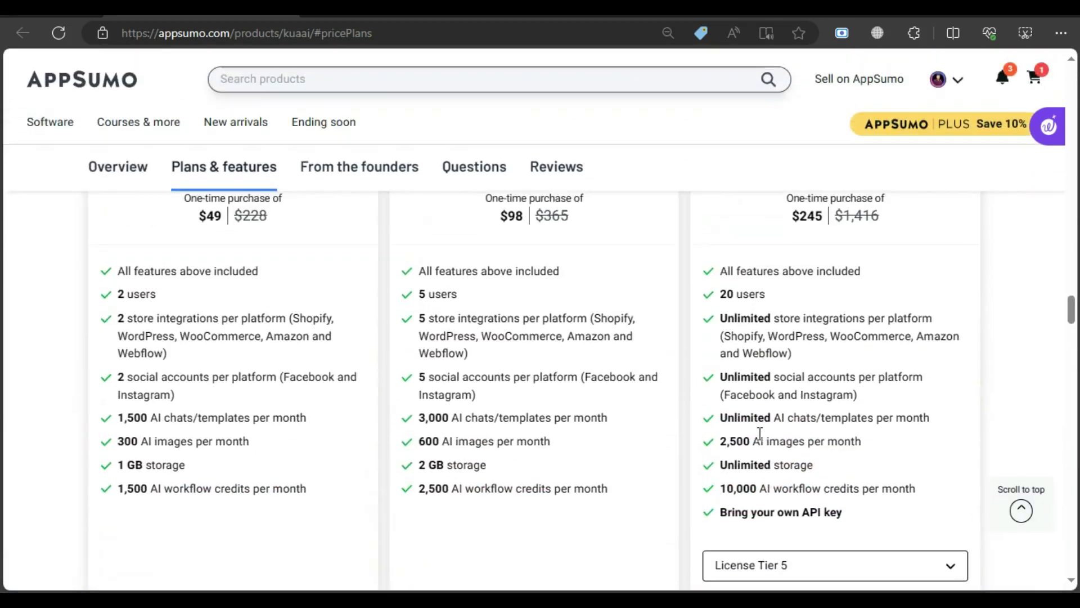
click(749, 483)
click(750, 520)
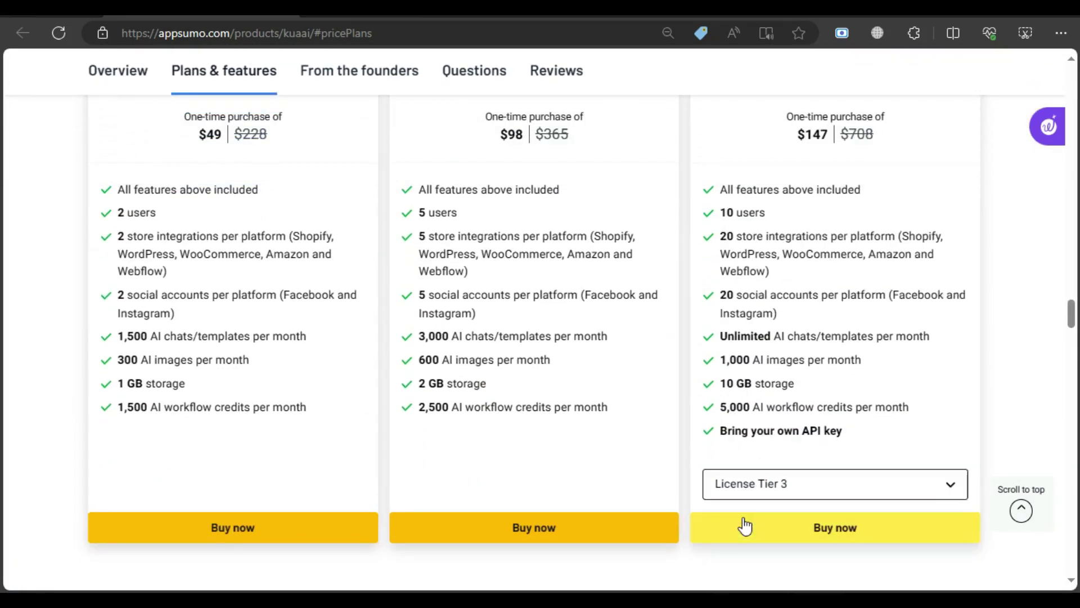
scroll(262, 290, up, 1)
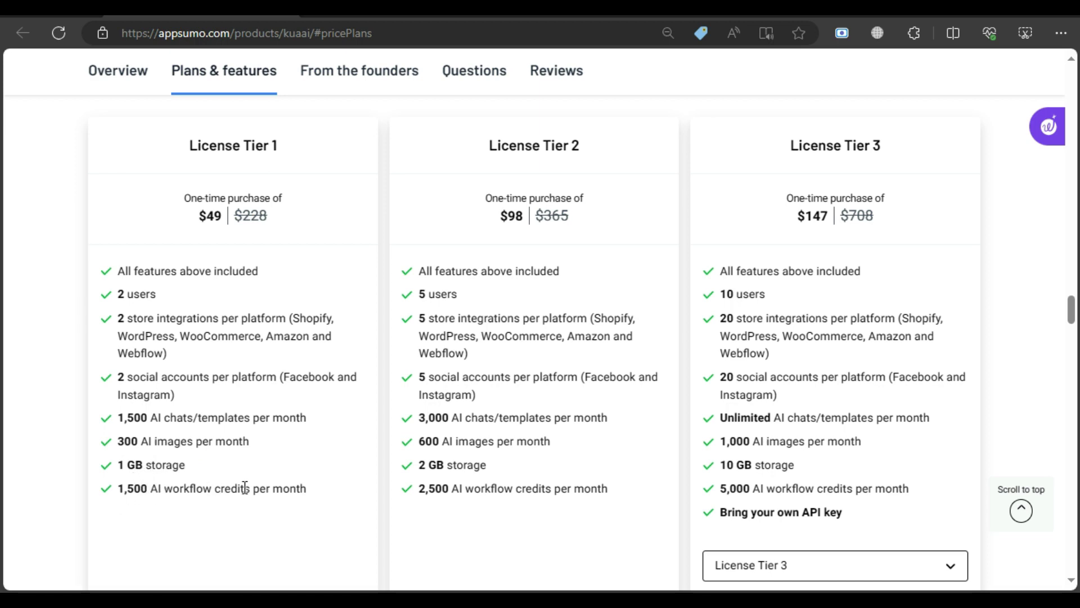
scroll(287, 490, up, 5)
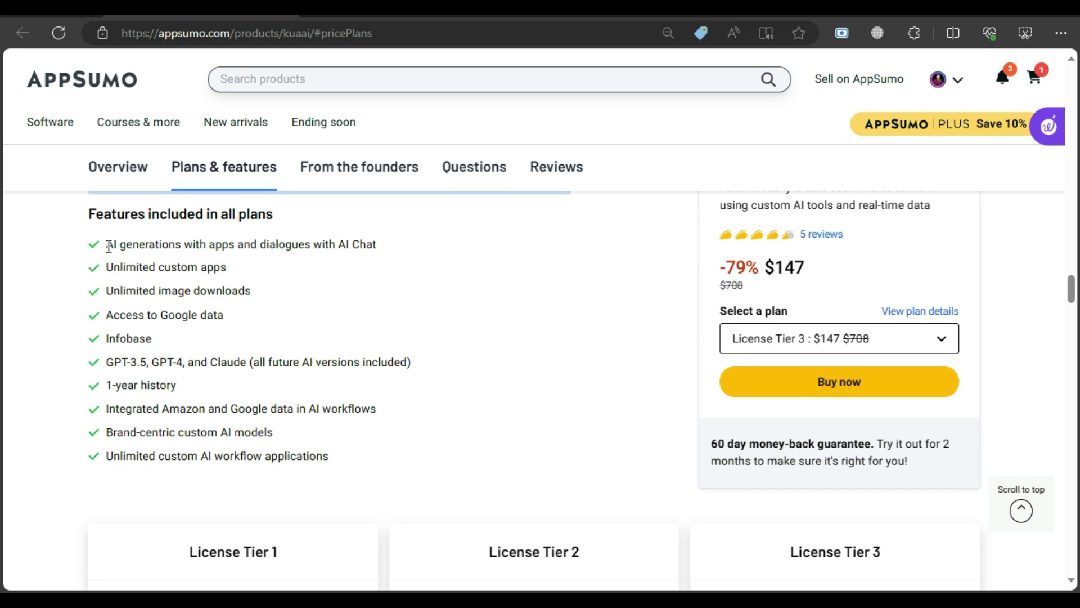
drag(108, 246, 374, 470)
click(439, 434)
scroll(463, 451, down, 2)
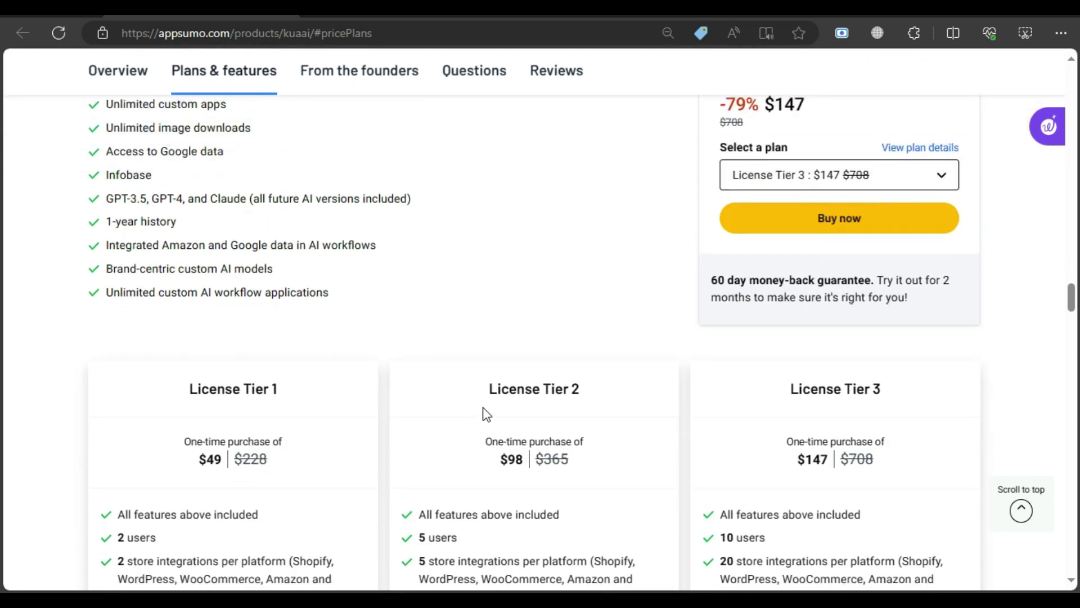
scroll(591, 394, down, 1)
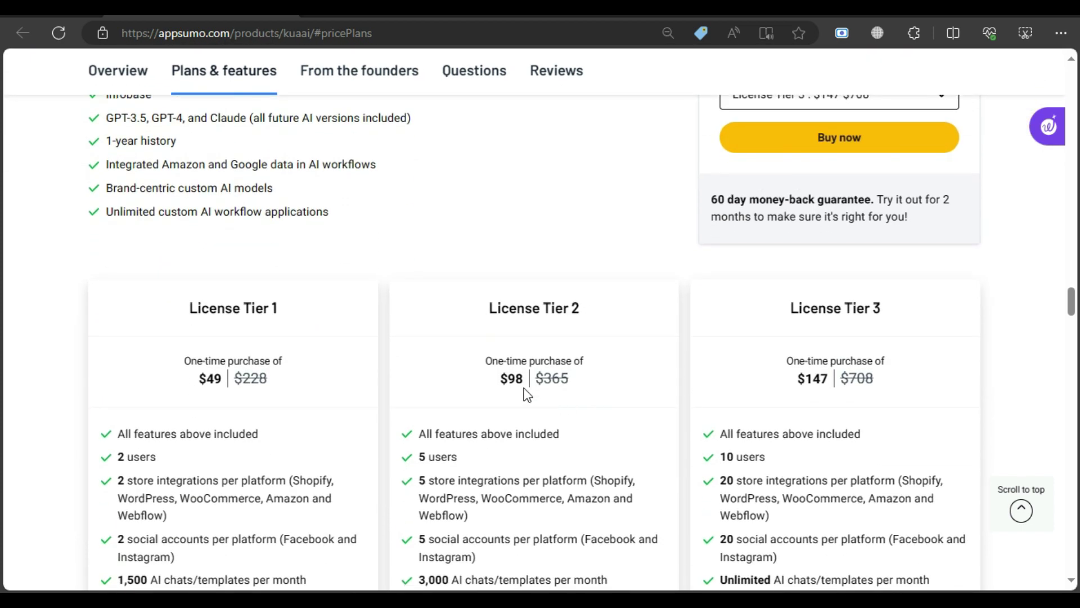
scroll(514, 412, down, 1)
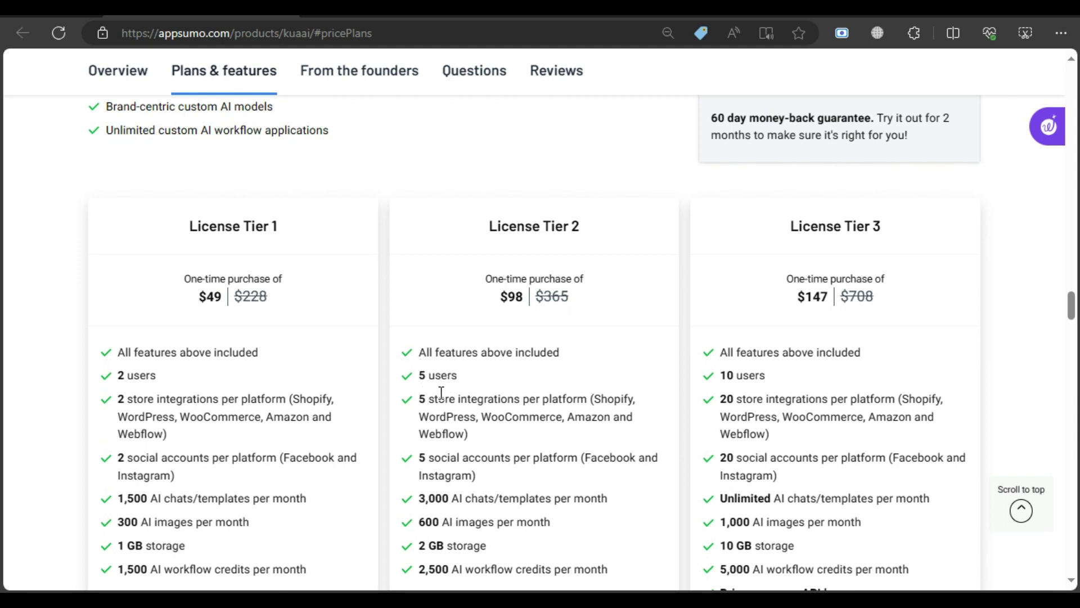
scroll(462, 405, down, 1)
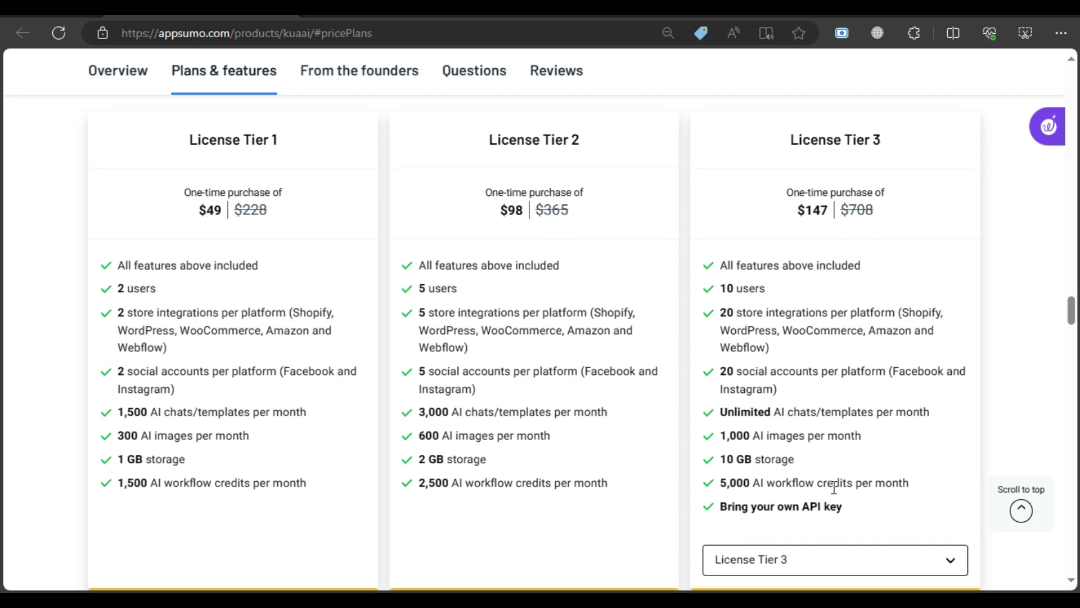
scroll(719, 454, down, 1)
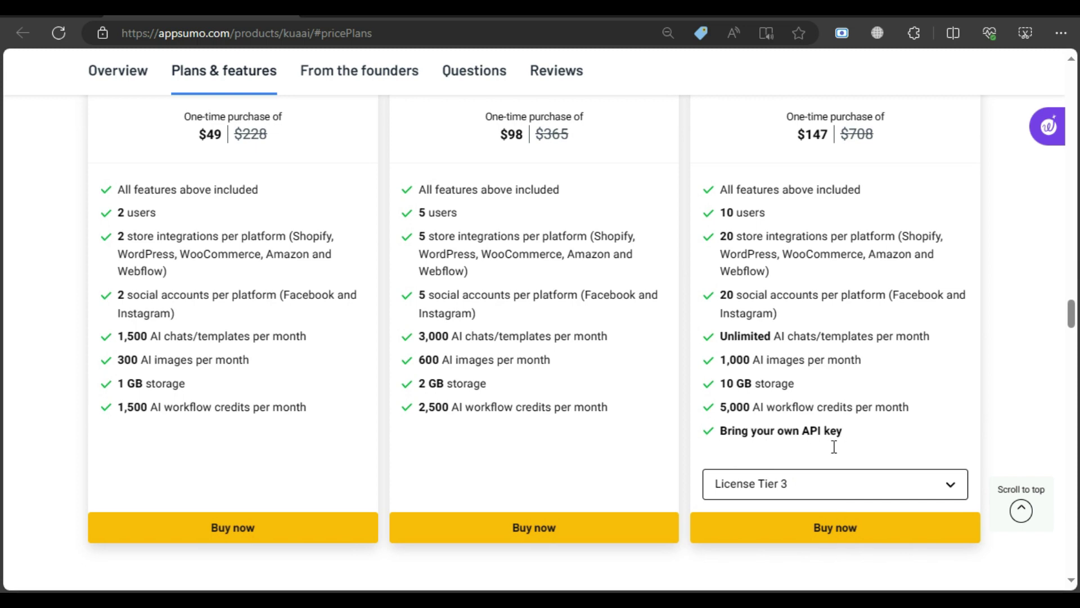
Step: Set the third plan to License Tier 5 ($245), then expand the founders' FAQ and highlight its helpful links
click(810, 487)
scroll(798, 469, up, 2)
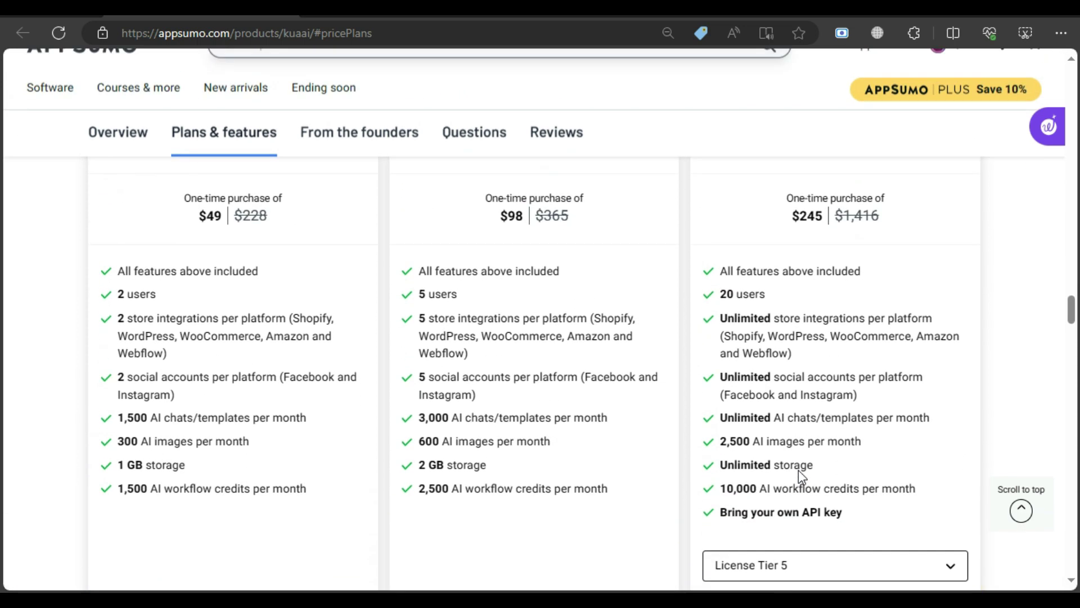
scroll(799, 471, up, 1)
scroll(752, 441, down, 1)
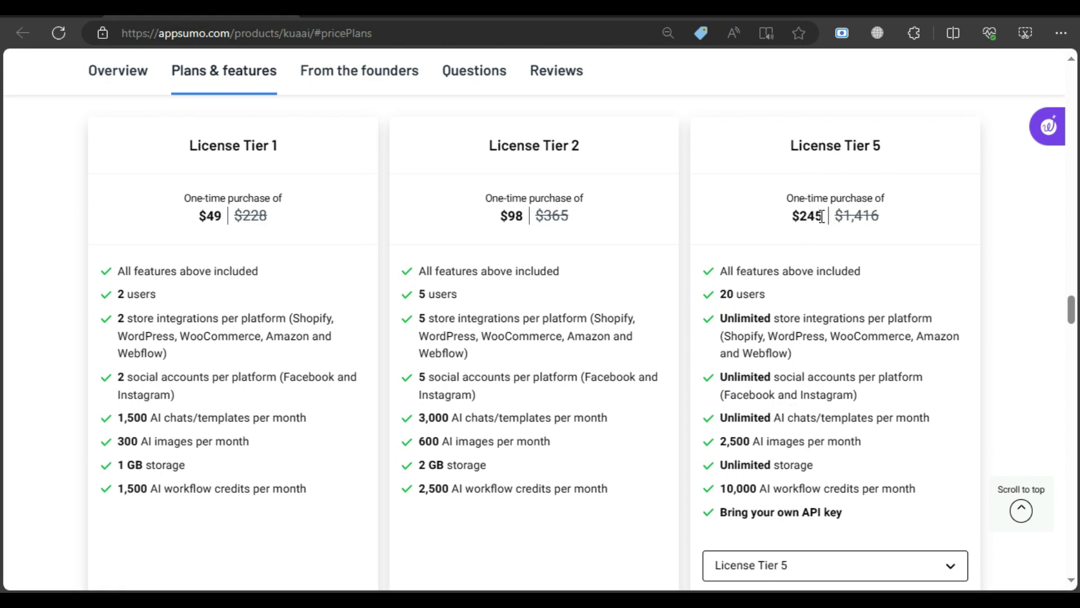
scroll(802, 267, down, 4)
scroll(646, 386, down, 5)
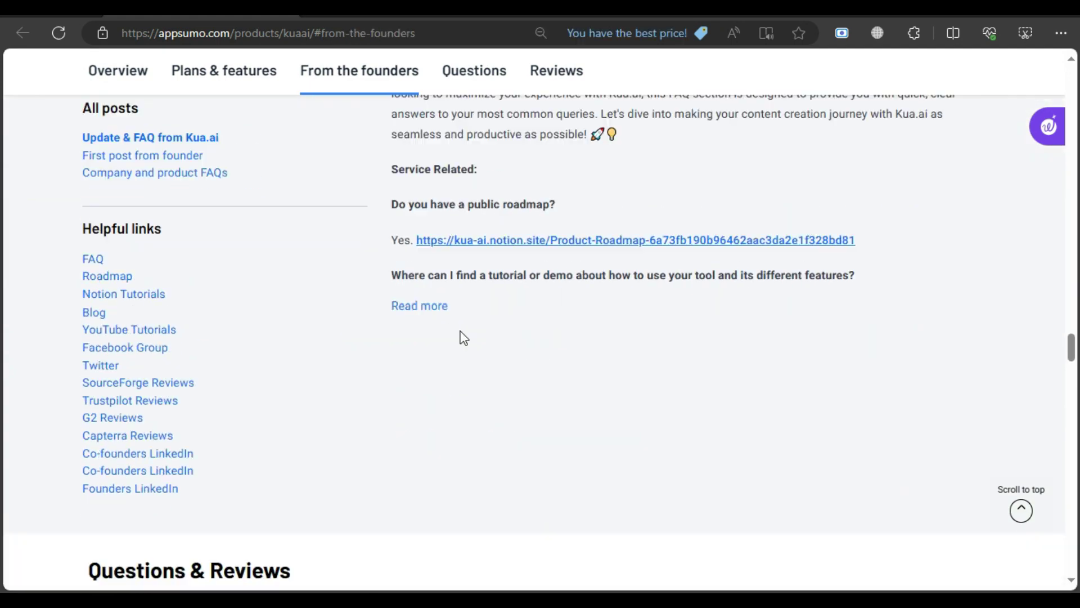
click(438, 308)
drag(83, 253, 224, 498)
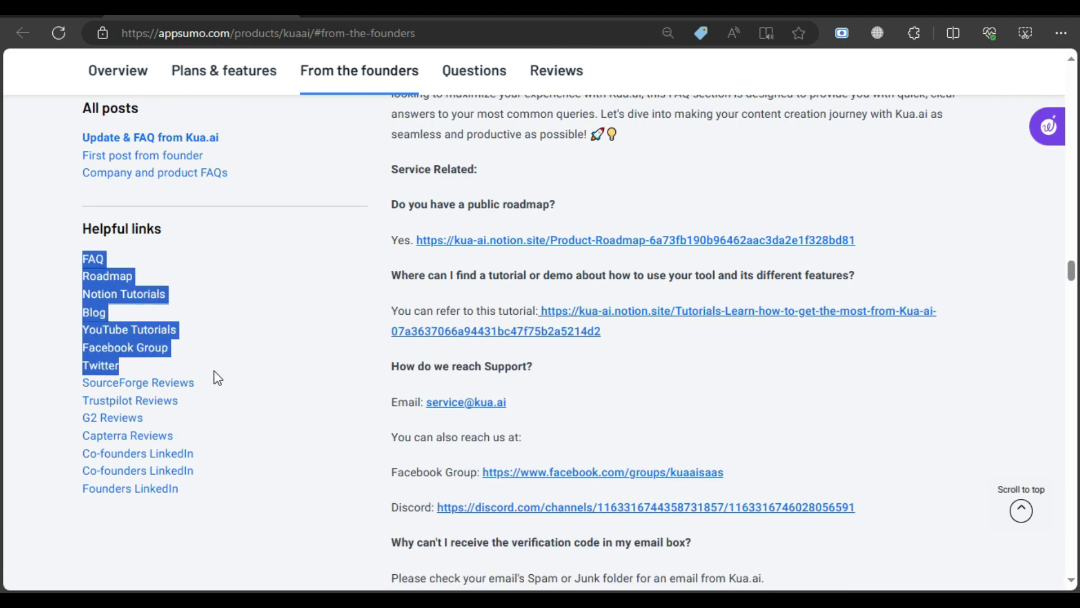
scroll(691, 409, down, 10)
scroll(658, 401, down, 3)
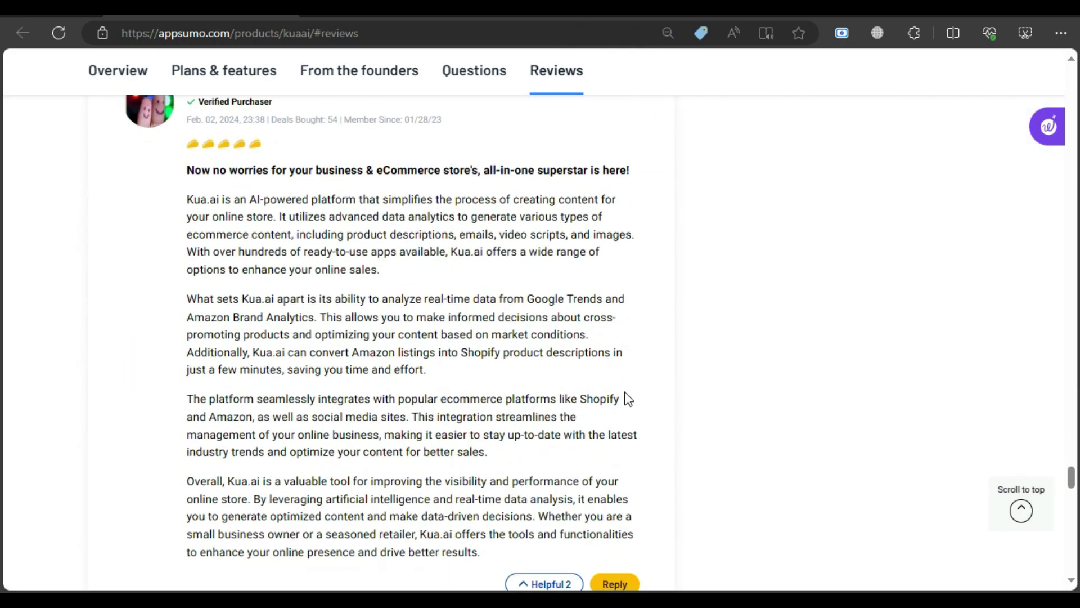
scroll(625, 400, down, 2)
scroll(626, 400, down, 2)
scroll(625, 400, down, 2)
scroll(624, 400, down, 1)
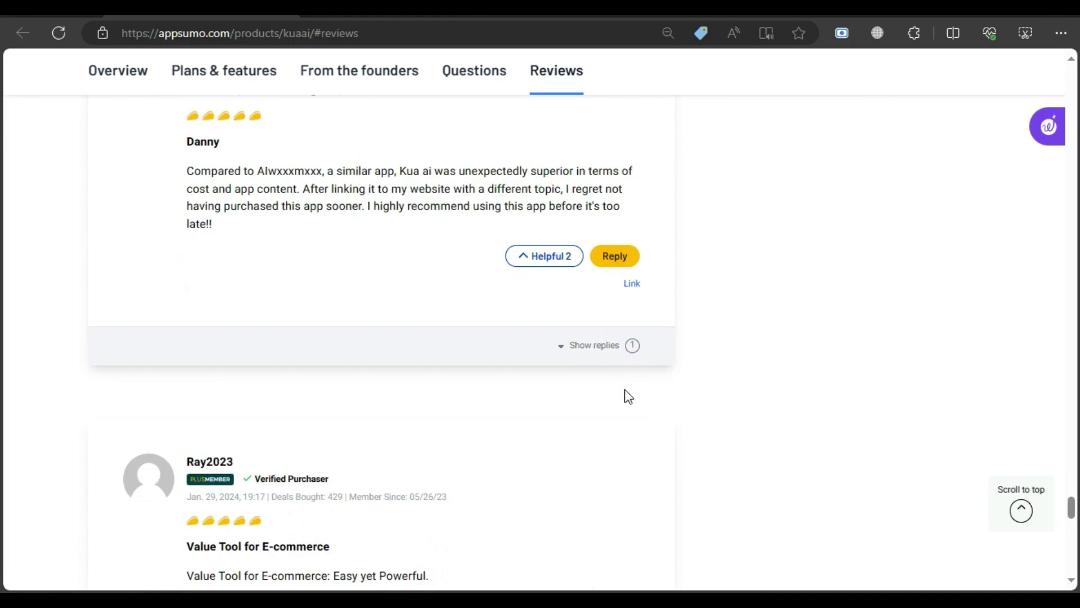
scroll(625, 400, down, 2)
scroll(625, 397, down, 2)
scroll(626, 392, down, 2)
scroll(625, 386, down, 2)
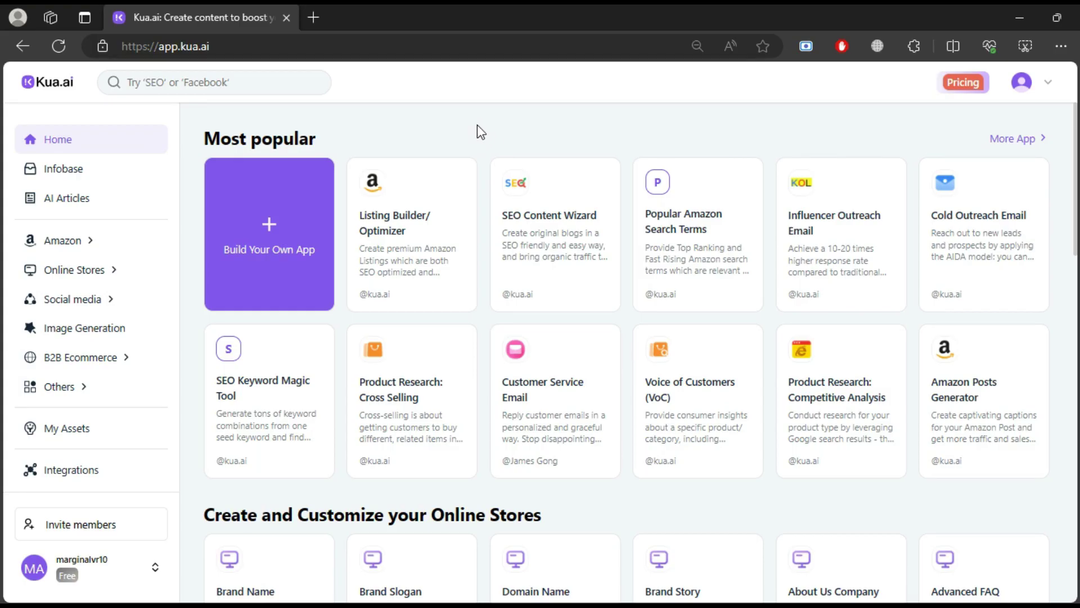
scroll(461, 376, down, 3)
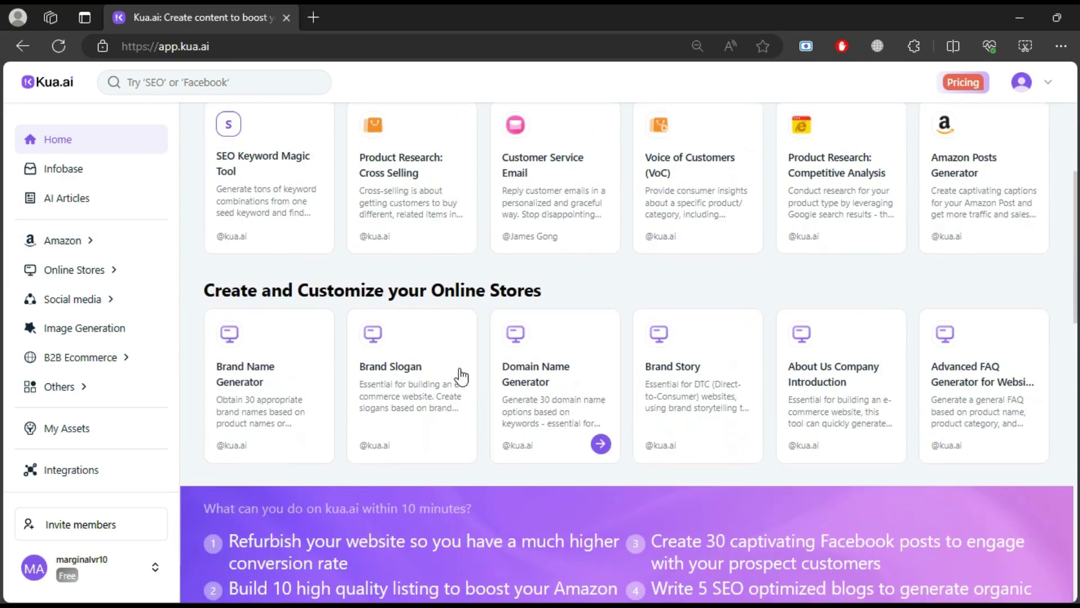
scroll(460, 375, down, 2)
scroll(439, 373, down, 4)
scroll(388, 370, down, 2)
scroll(425, 376, down, 2)
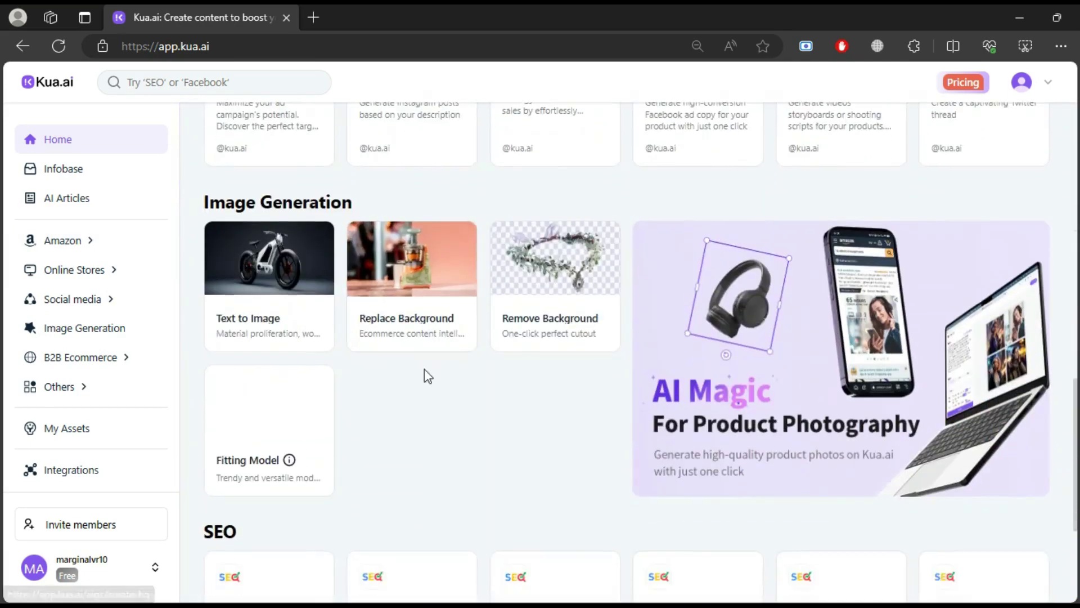
scroll(425, 376, down, 3)
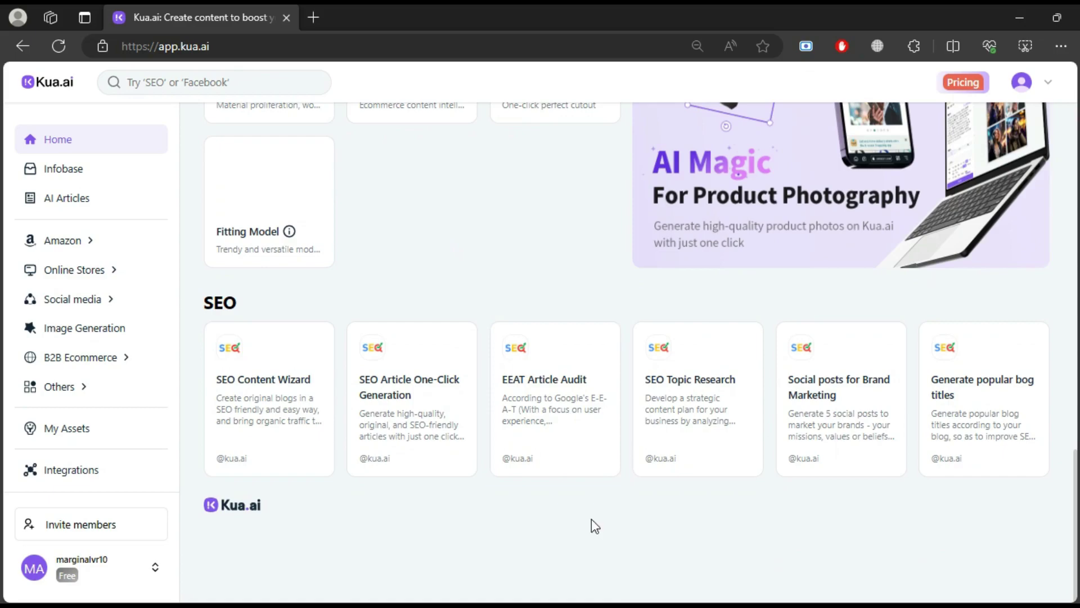
scroll(497, 465, up, 3)
scroll(511, 448, up, 1)
scroll(512, 441, up, 3)
scroll(512, 436, up, 5)
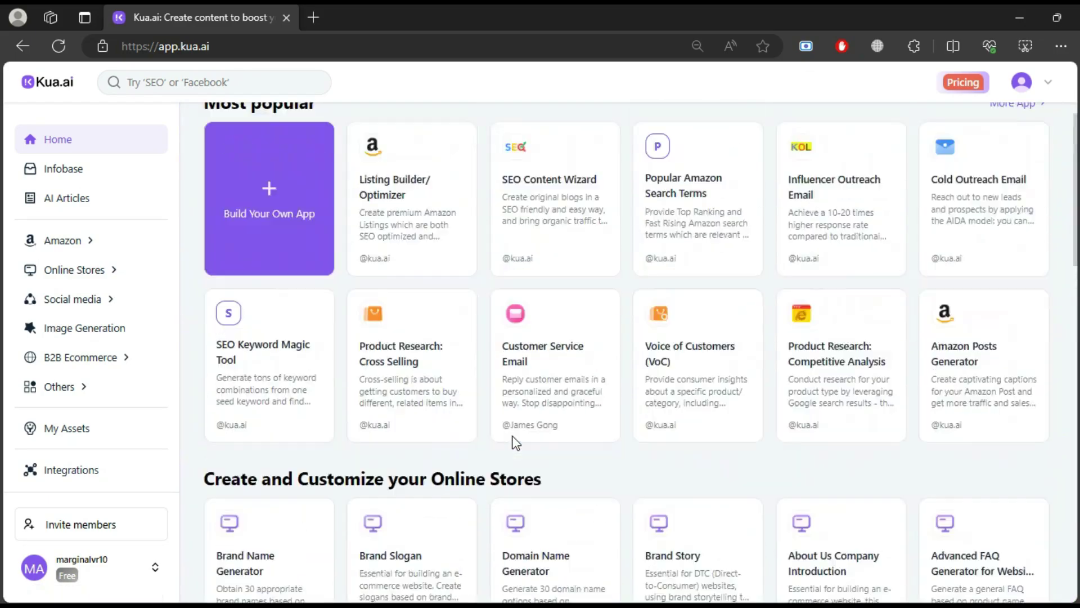
scroll(512, 441, up, 1)
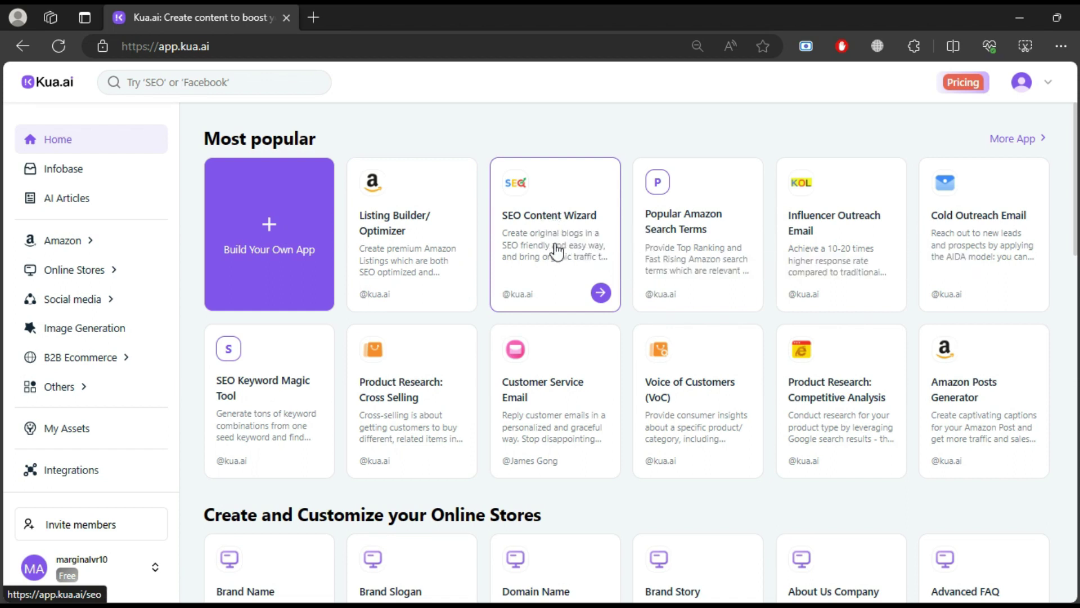
mouse_move(841, 366)
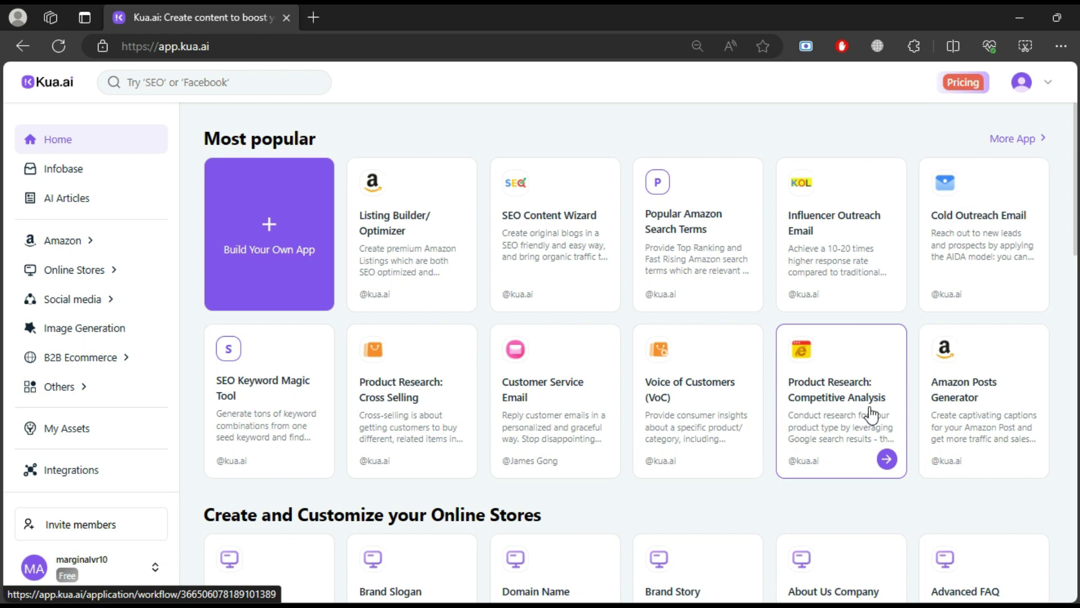
scroll(977, 410, down, 2)
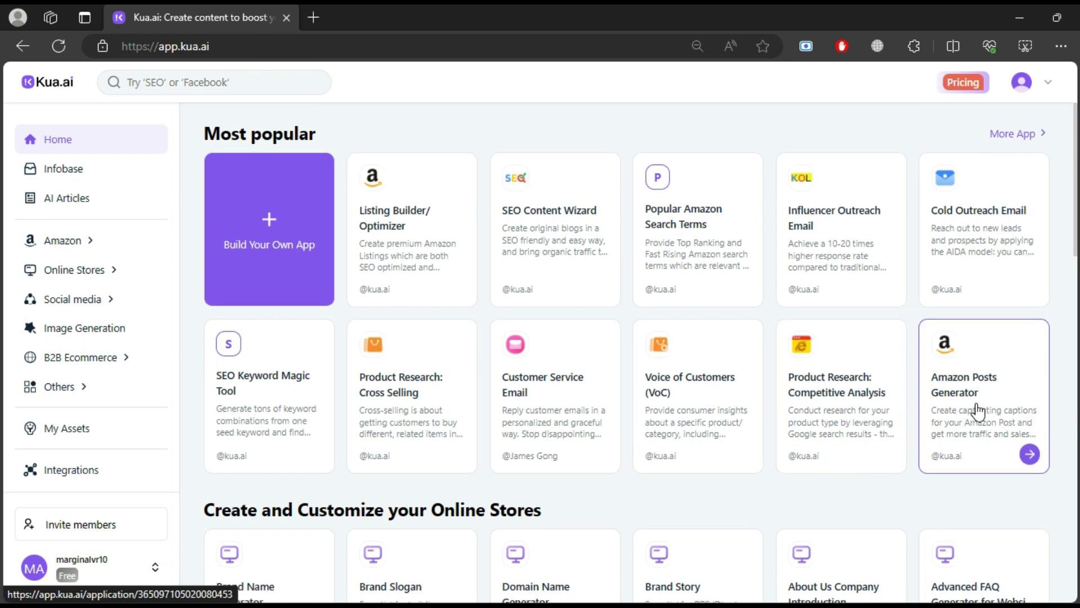
scroll(694, 366, down, 1)
scroll(386, 405, down, 1)
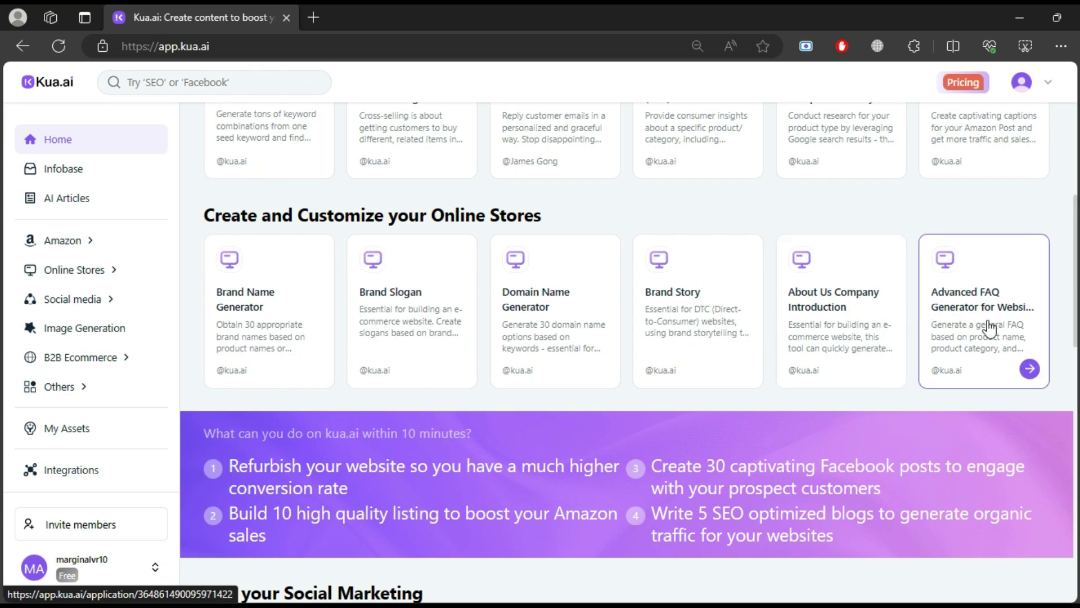
scroll(983, 337, down, 2)
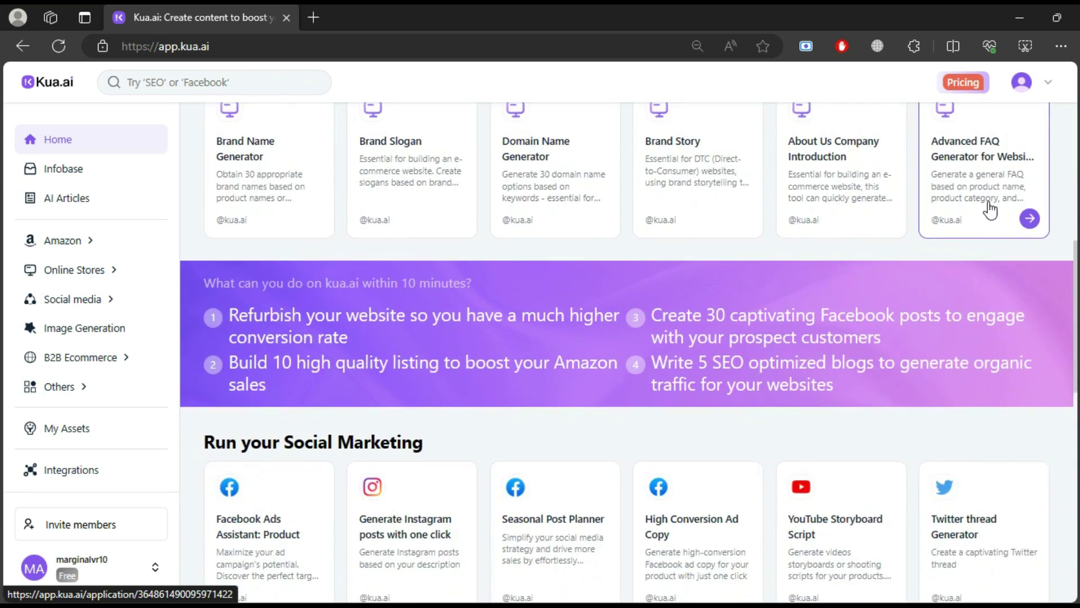
scroll(345, 276, down, 2)
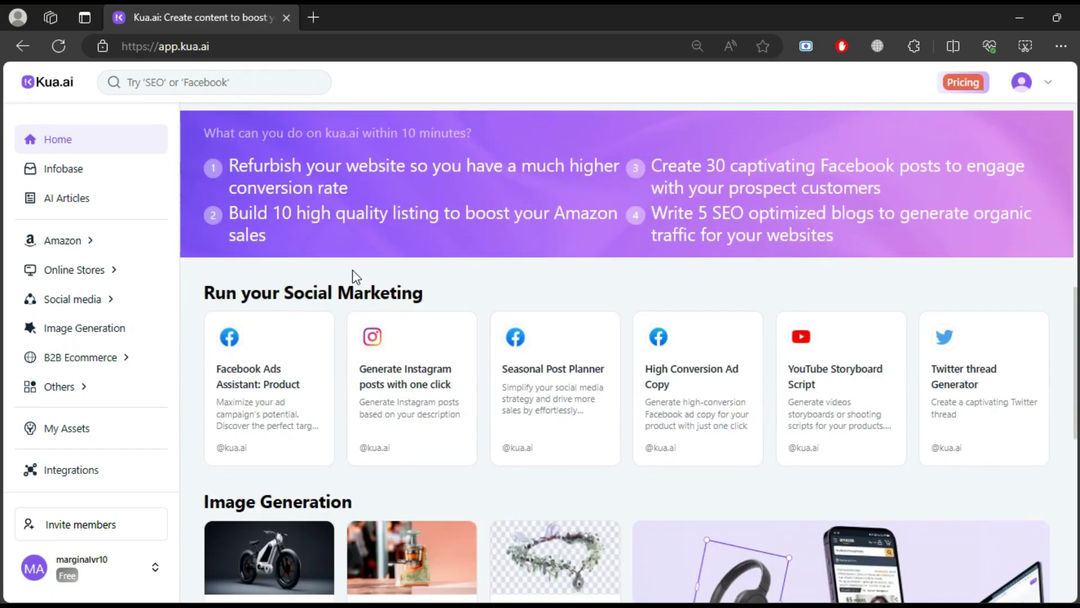
scroll(346, 277, down, 1)
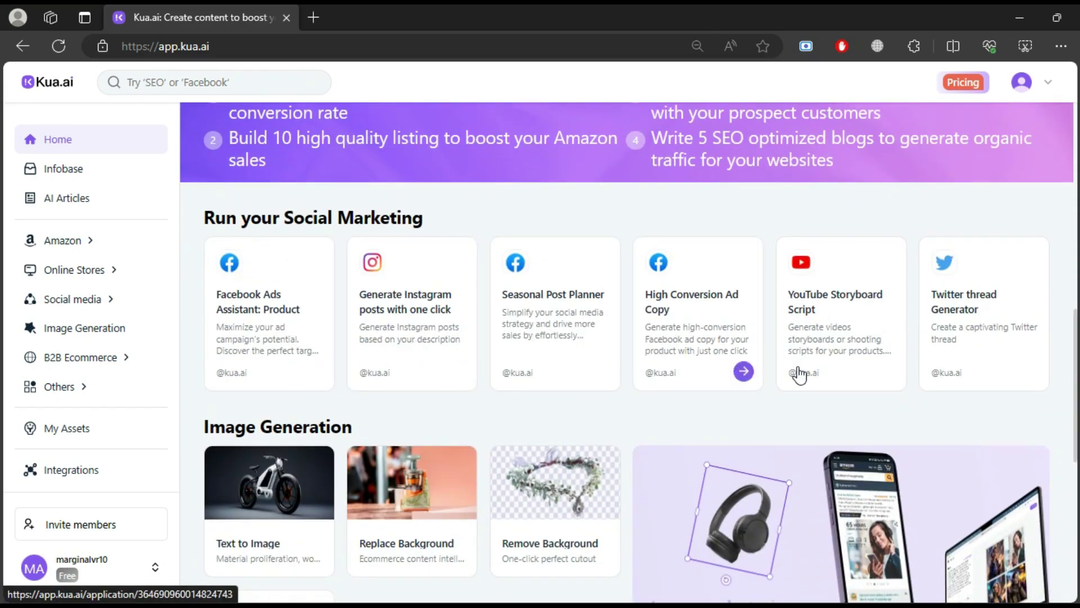
scroll(677, 355, down, 1)
scroll(675, 355, down, 1)
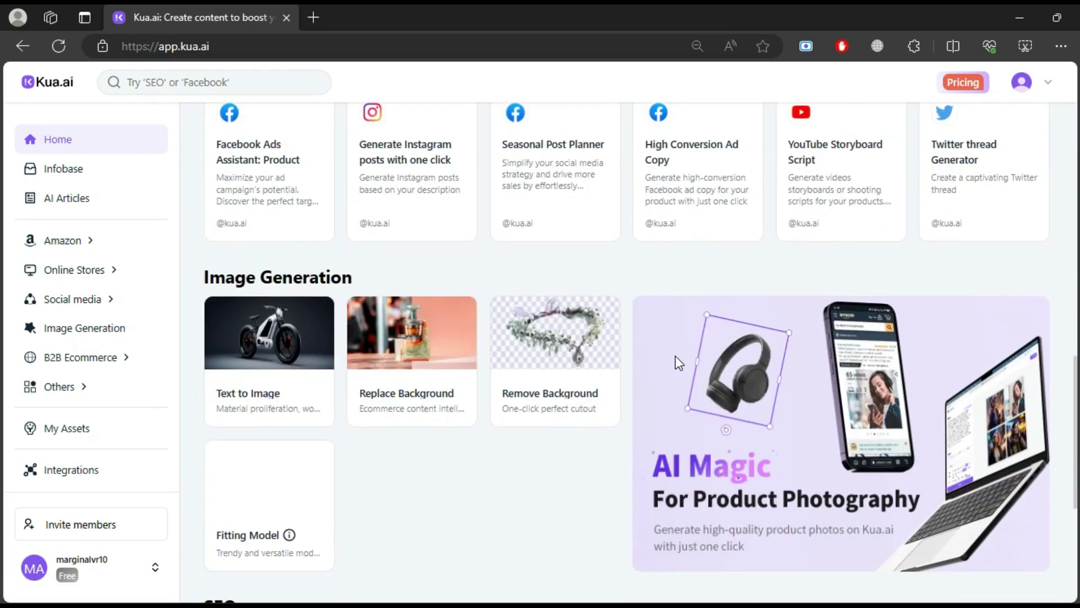
scroll(667, 354, down, 1)
scroll(270, 422, down, 3)
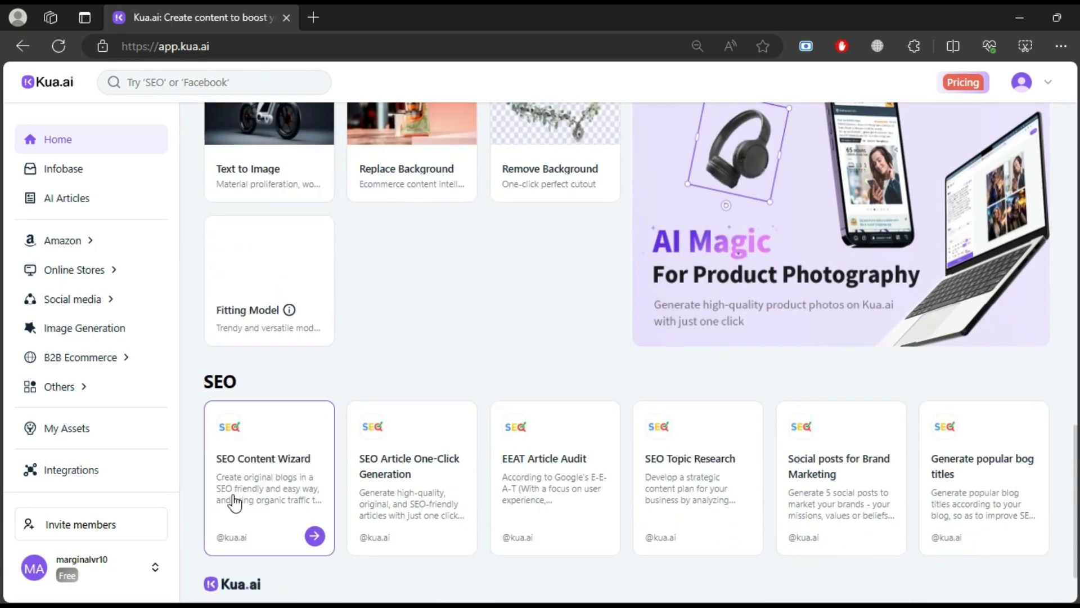
scroll(1011, 430, up, 2)
scroll(551, 521, up, 1)
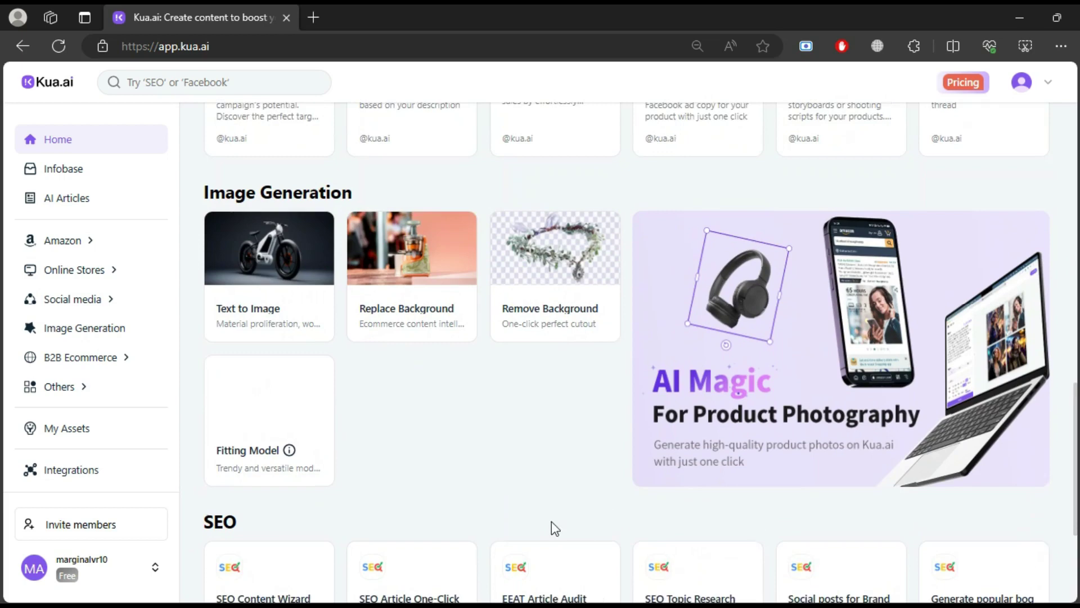
scroll(346, 515, down, 2)
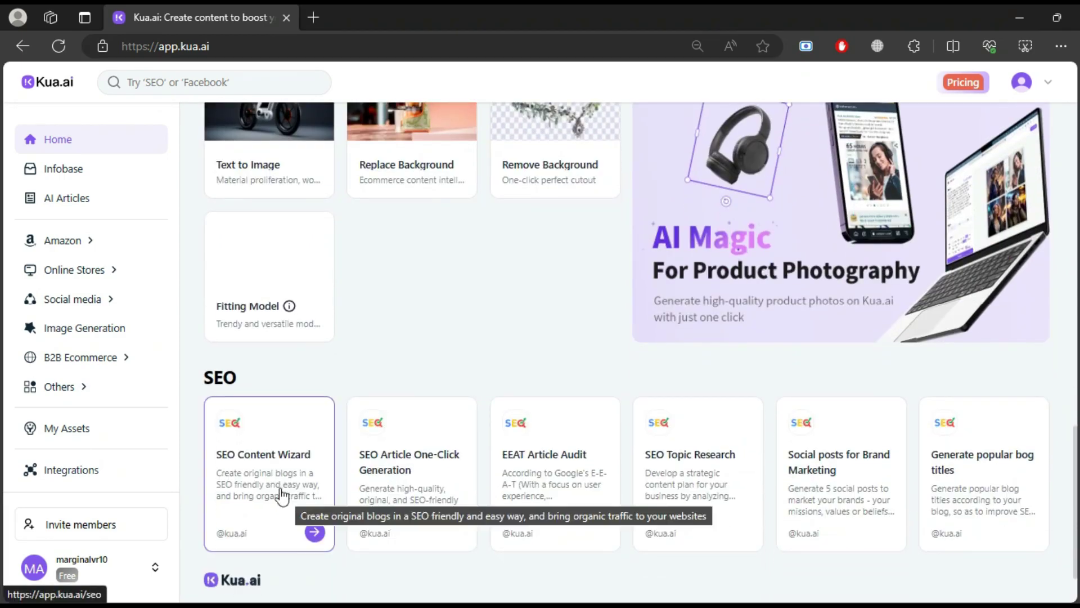
scroll(279, 494, down, 1)
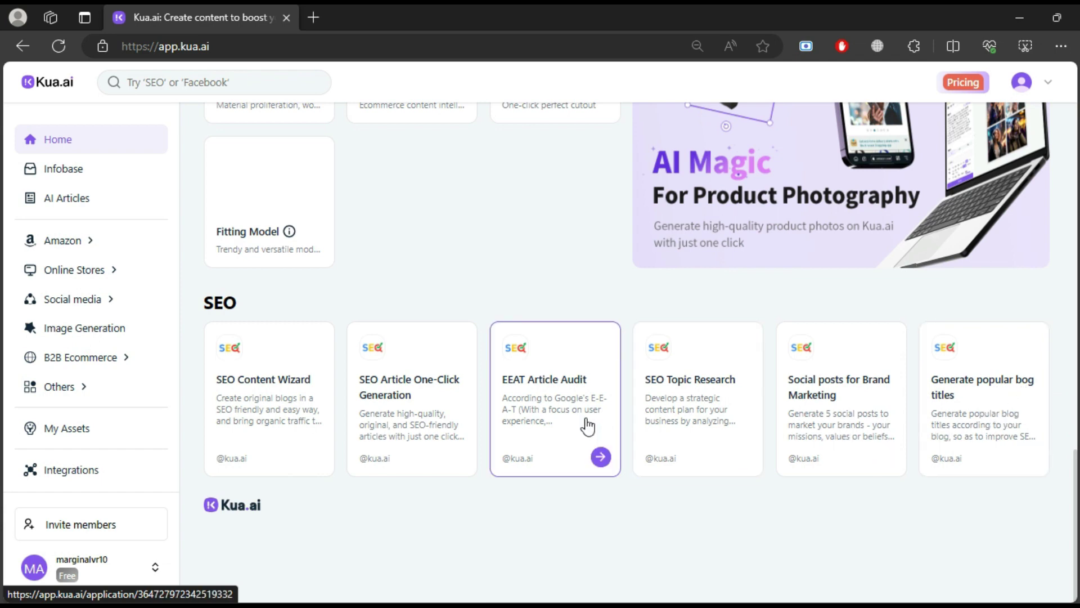
scroll(574, 422, up, 1)
scroll(506, 424, up, 1)
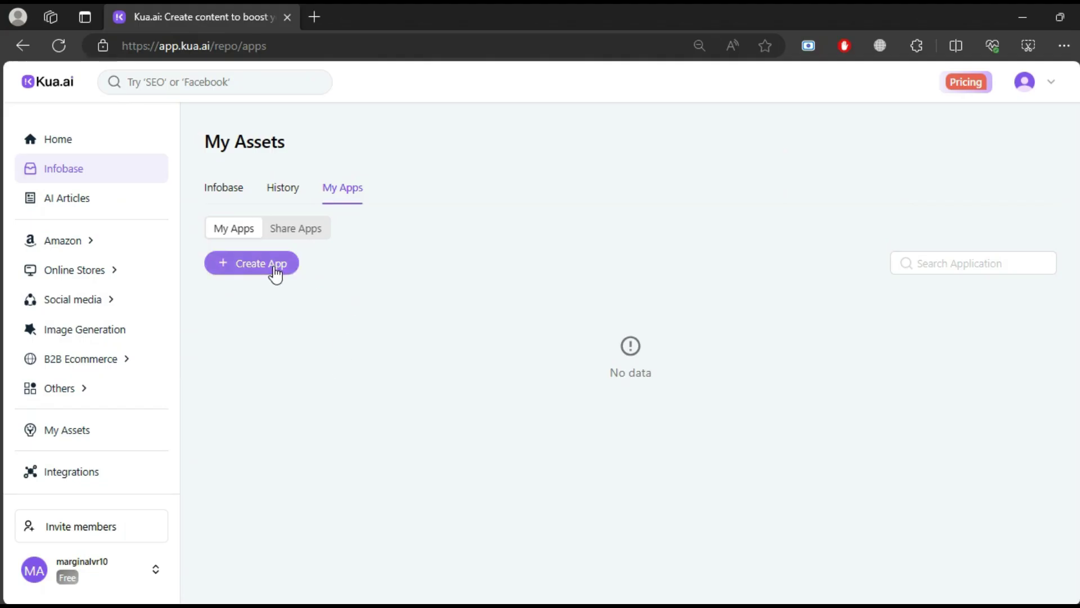
Step: Start a new custom app in the Online Stores category and focus its author website field
click(274, 269)
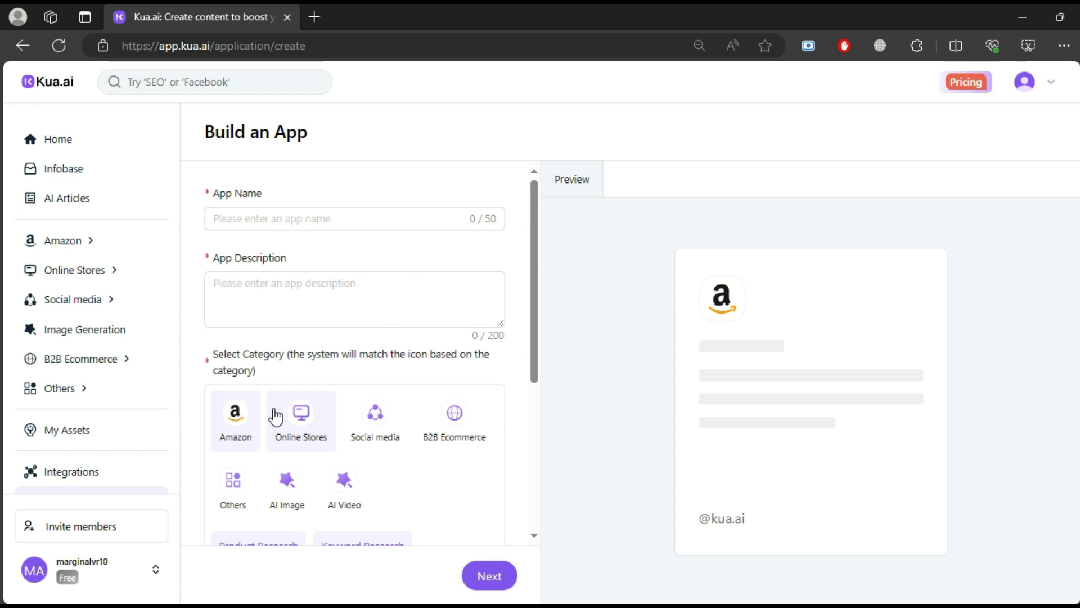
scroll(302, 378, down, 1)
scroll(302, 379, down, 2)
click(302, 254)
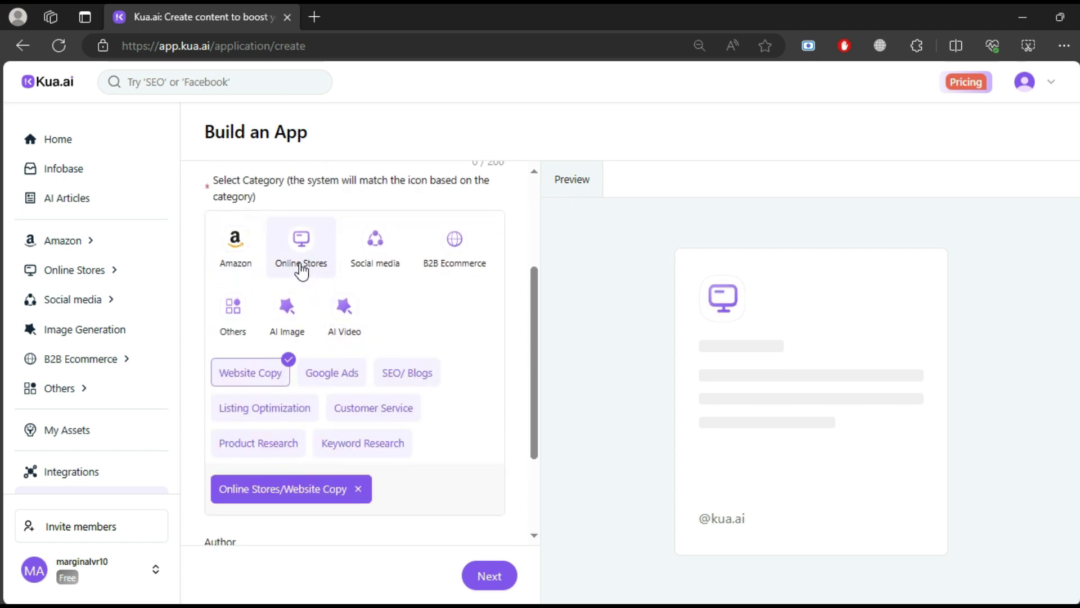
scroll(265, 366, down, 1)
scroll(268, 326, down, 1)
scroll(268, 326, up, 1)
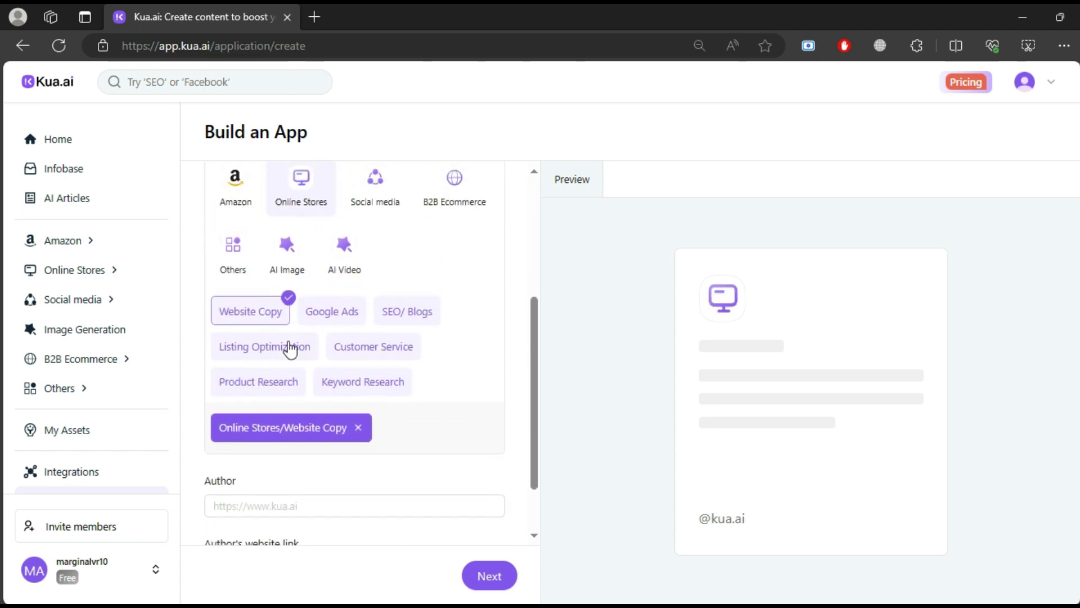
scroll(295, 422, down, 1)
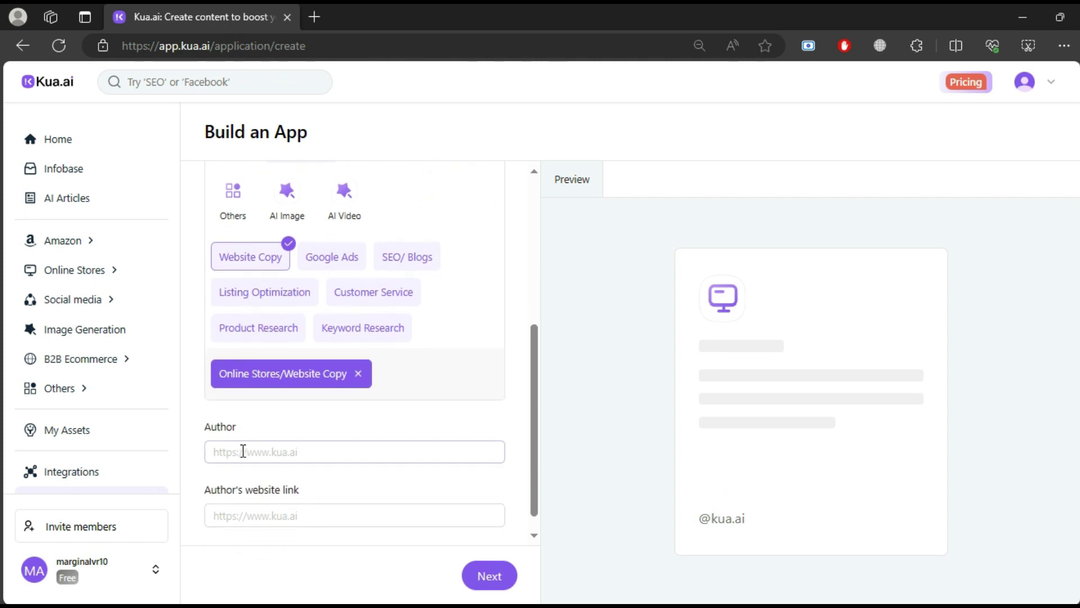
click(240, 492)
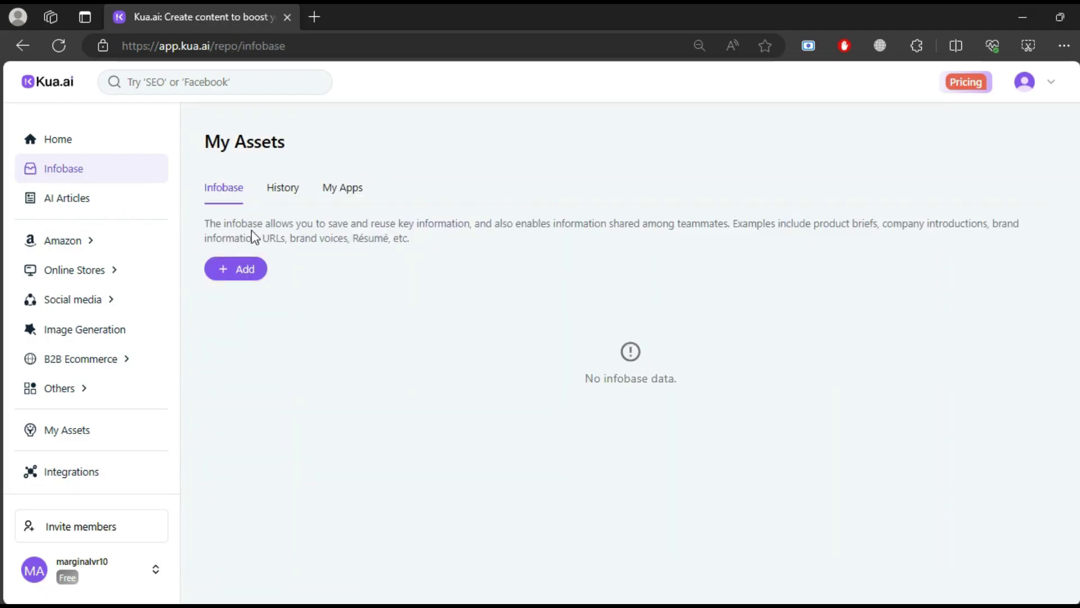
Step: View the new infobase form's name and description fields, then close it without saving
click(236, 272)
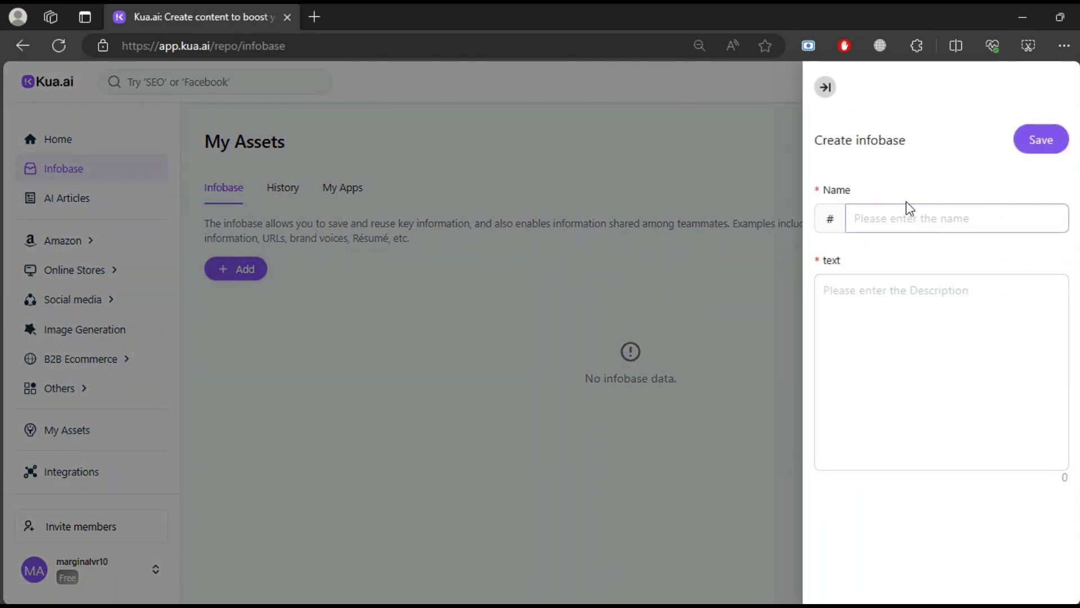
click(882, 220)
click(876, 293)
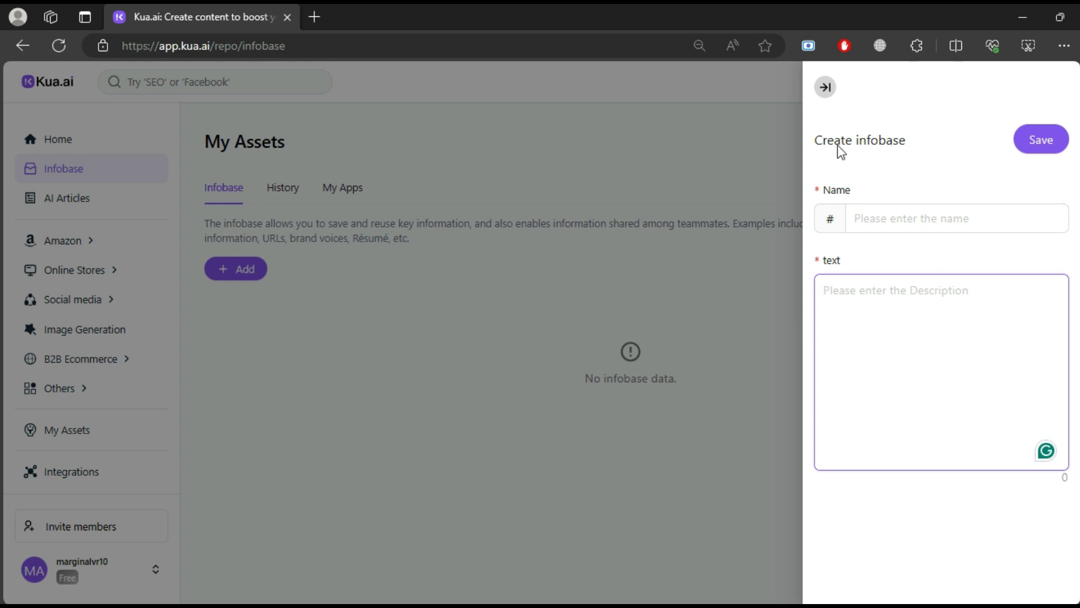
click(825, 88)
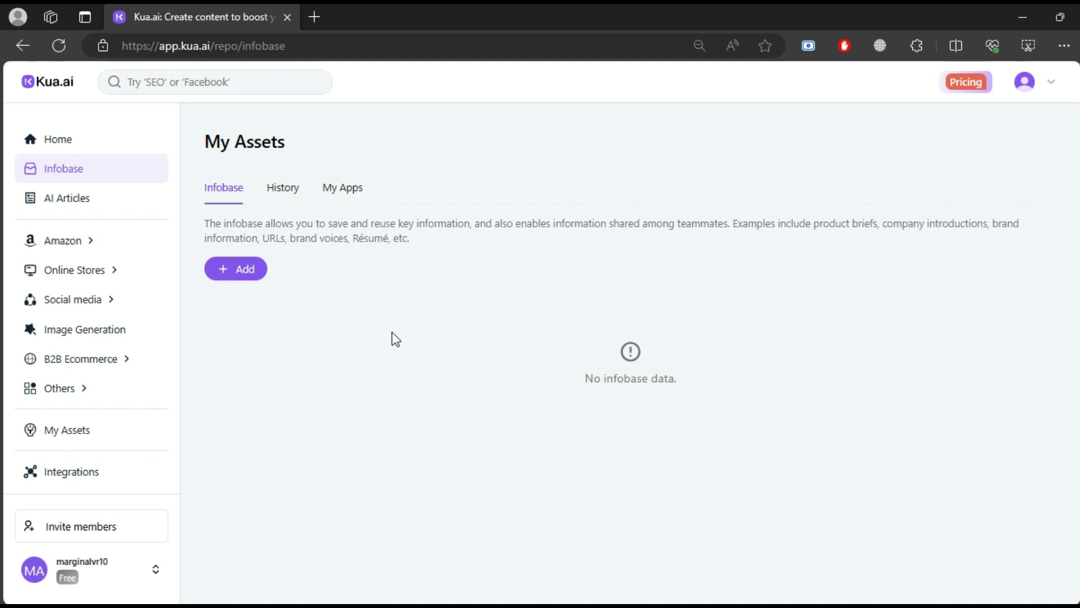
Step: Check the History for saved content and images, then view the empty My Apps list
click(280, 192)
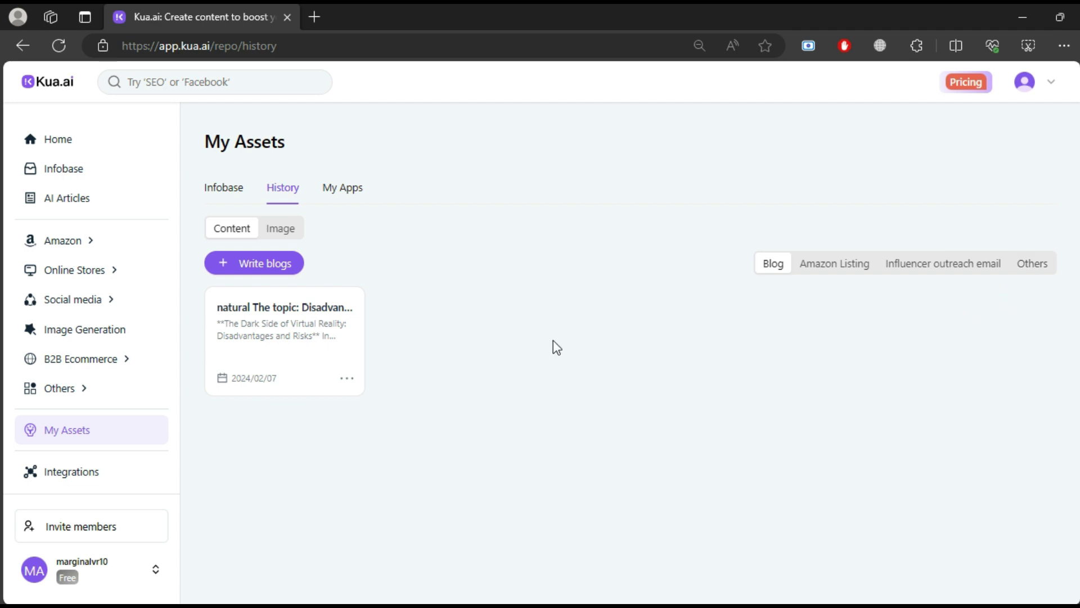
click(280, 228)
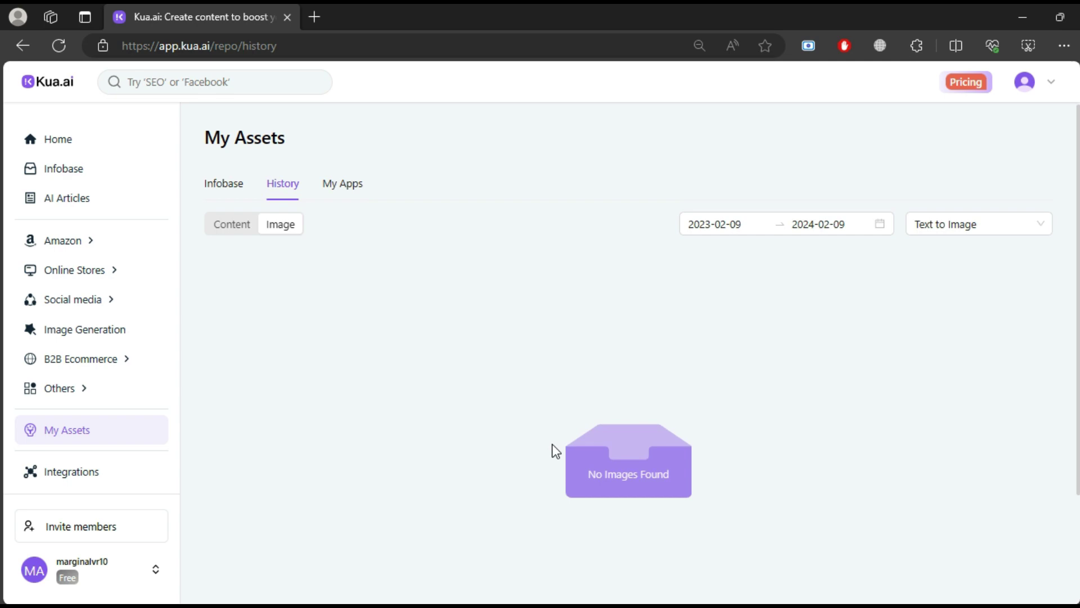
click(342, 185)
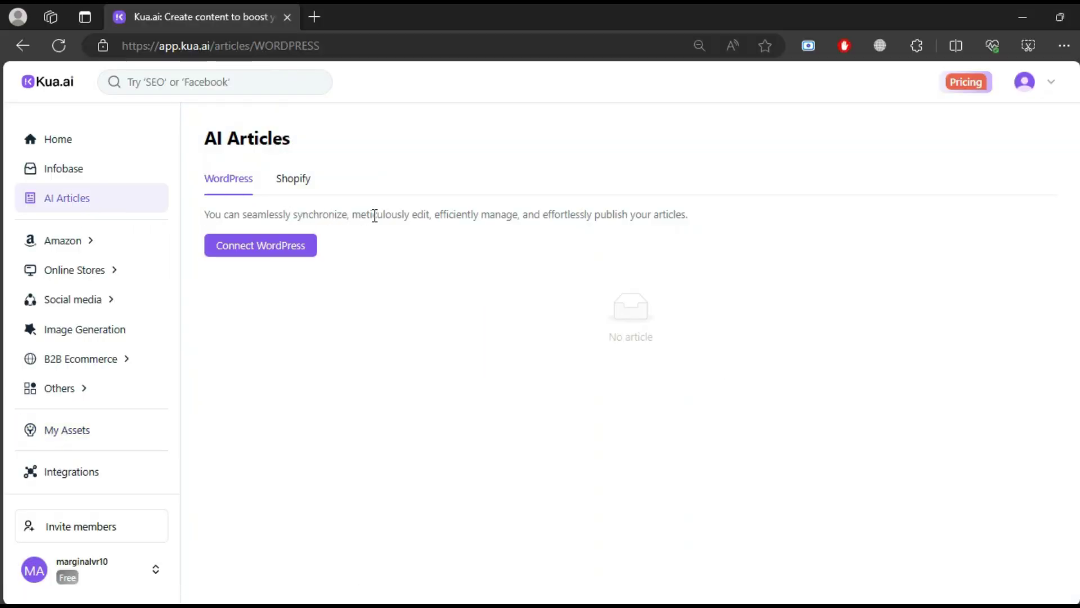
Step: Compare the Shopify and WordPress tabs, then connect a WordPress site up to the BD Shop authorization prompt
click(293, 179)
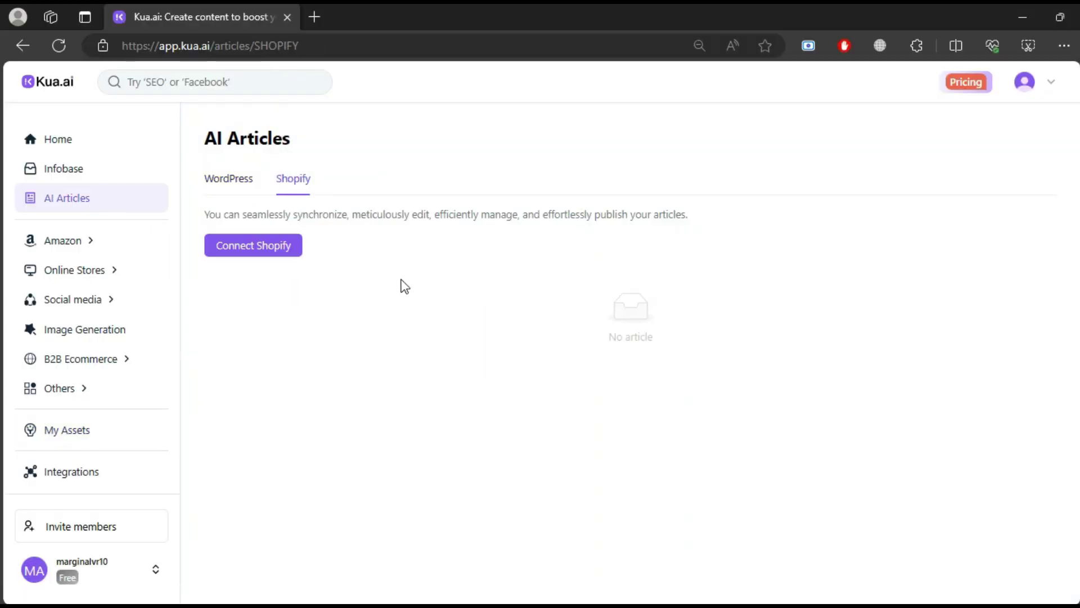
click(230, 180)
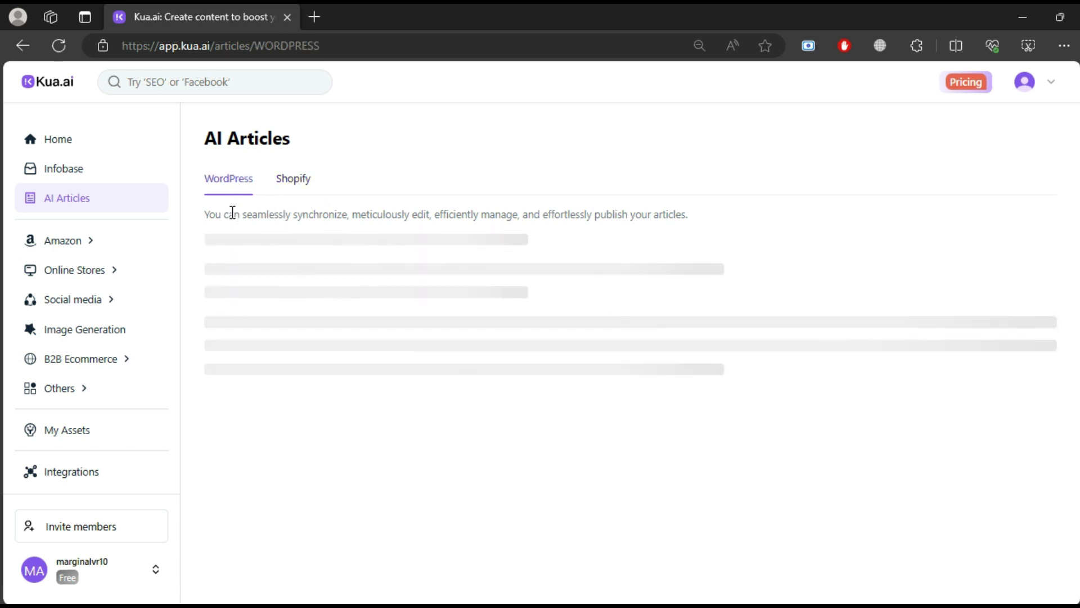
click(247, 246)
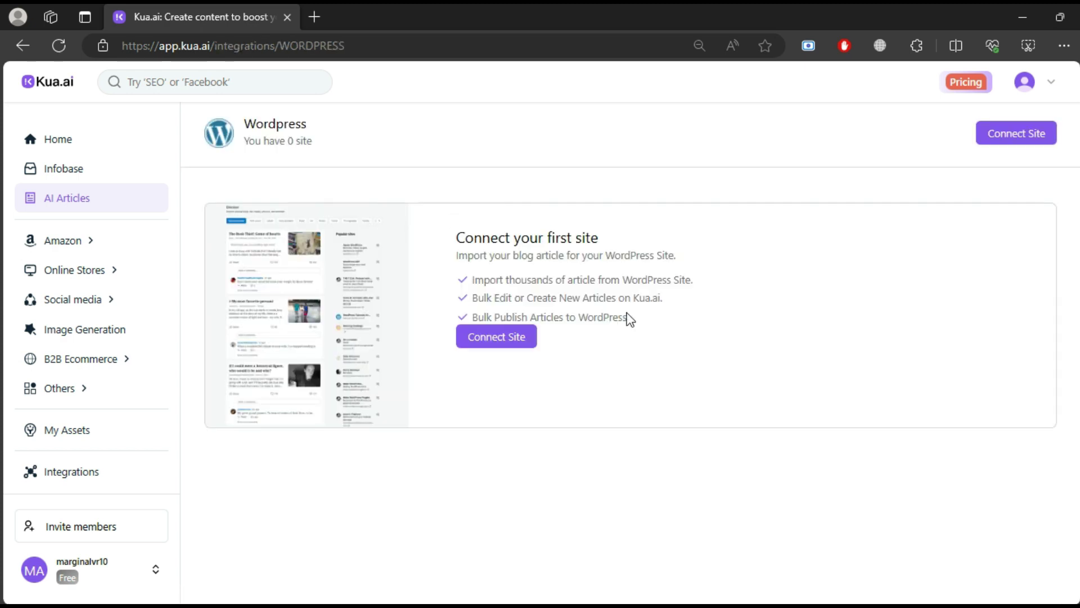
drag(627, 318, 639, 340)
click(594, 317)
click(489, 344)
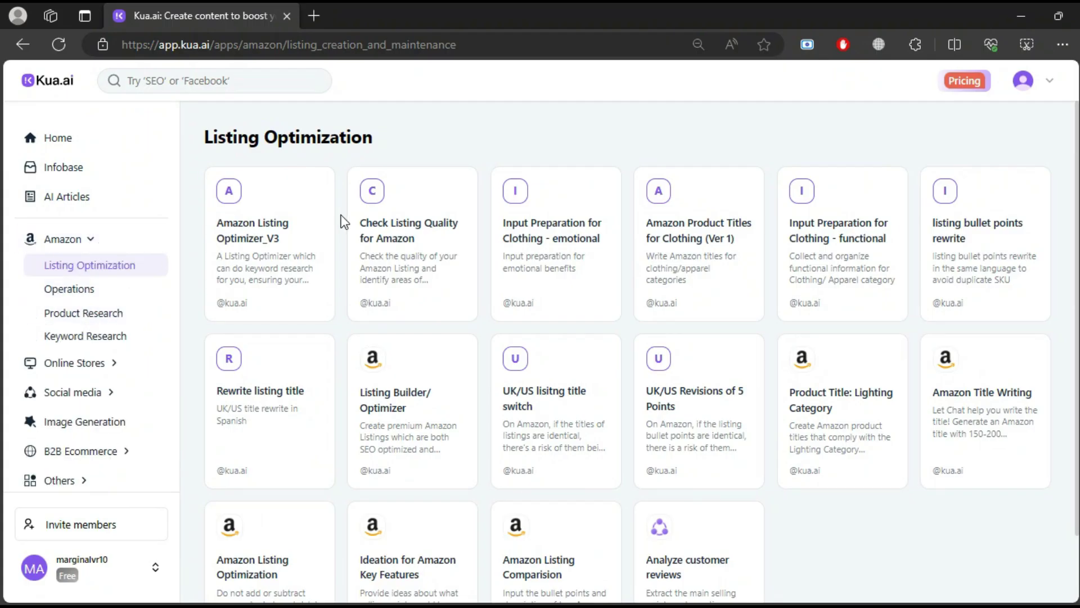
scroll(540, 270, down, 1)
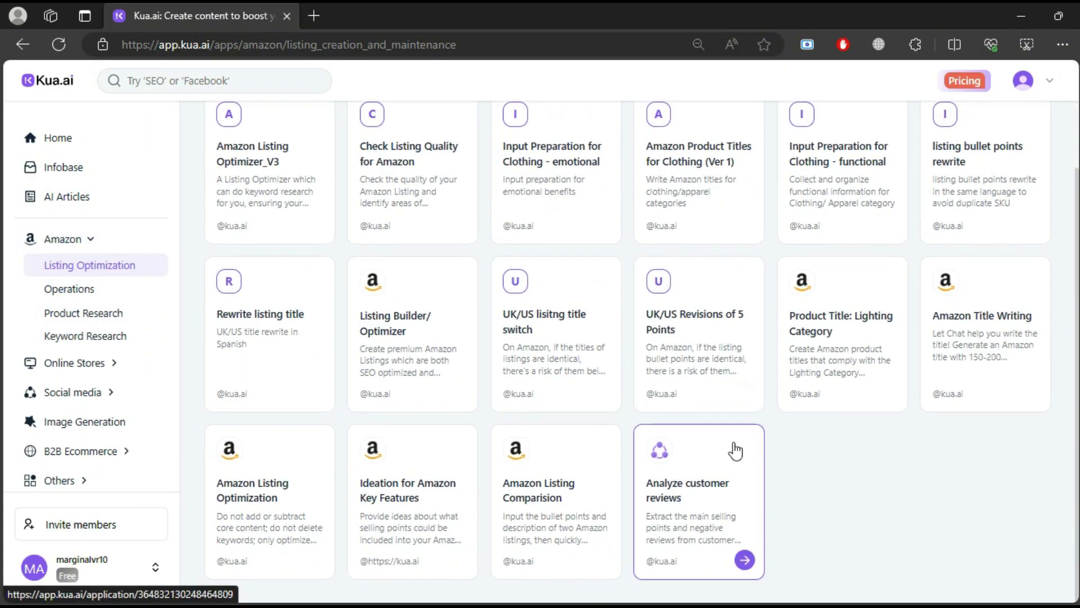
scroll(684, 485, up, 1)
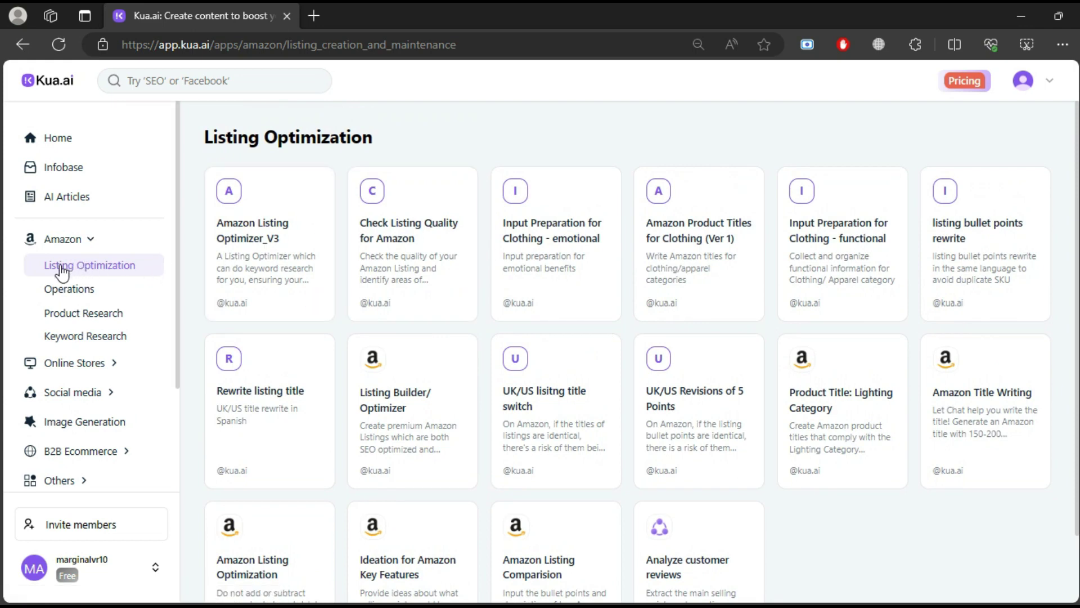
Step: Browse the Amazon Operations, Product Research, Keyword Research and Listing Optimization tool categories
click(72, 289)
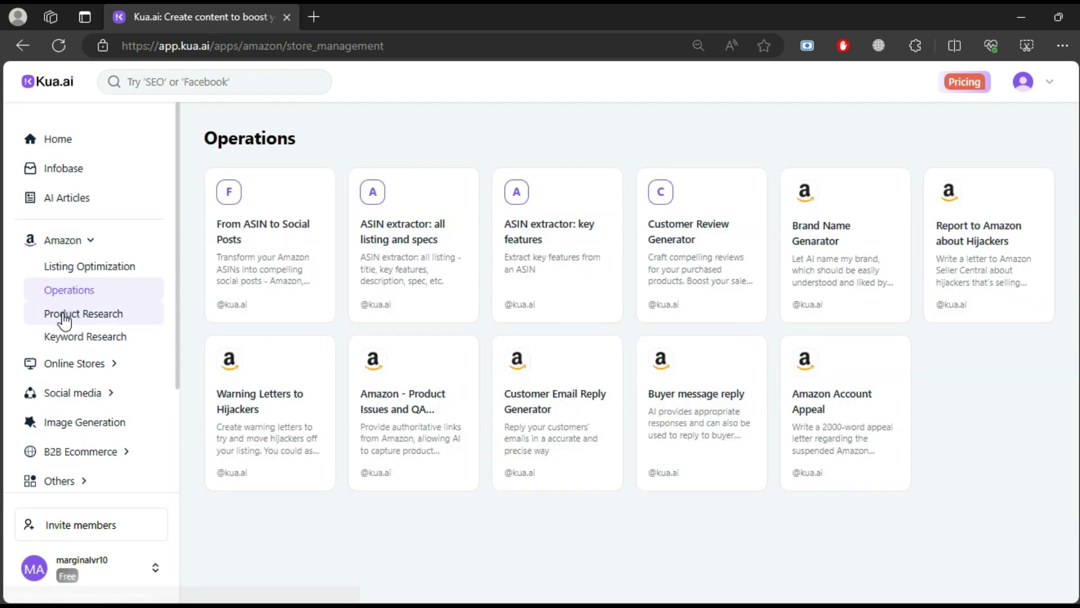
click(64, 319)
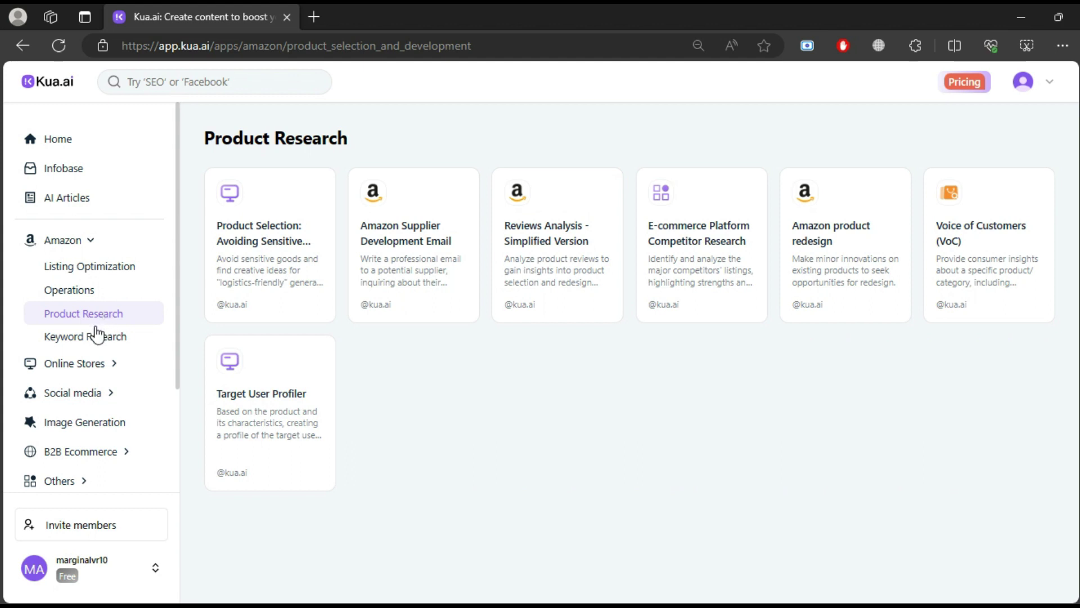
click(94, 335)
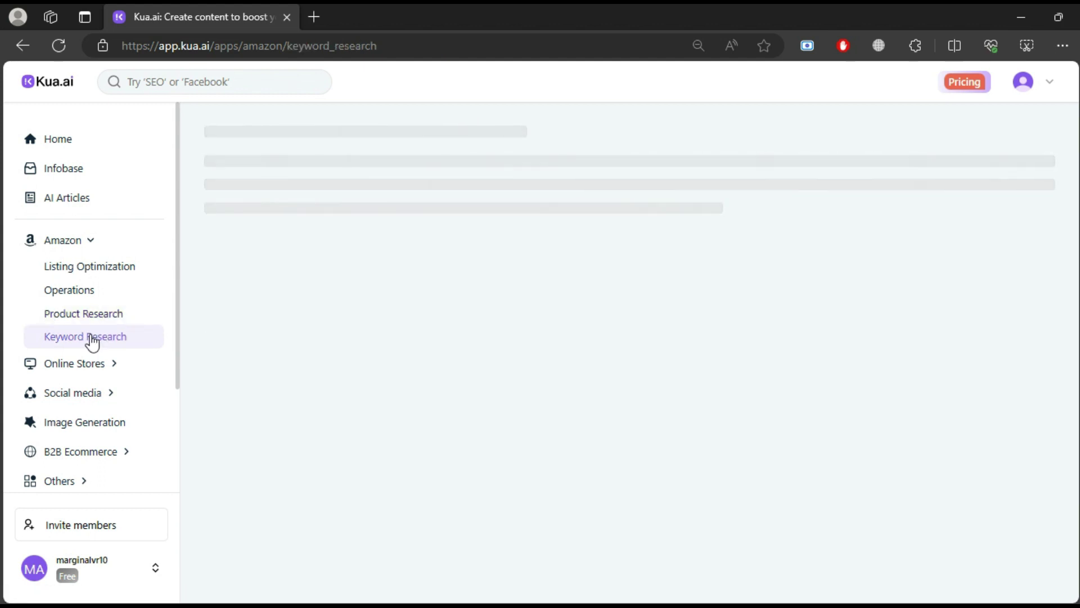
click(89, 268)
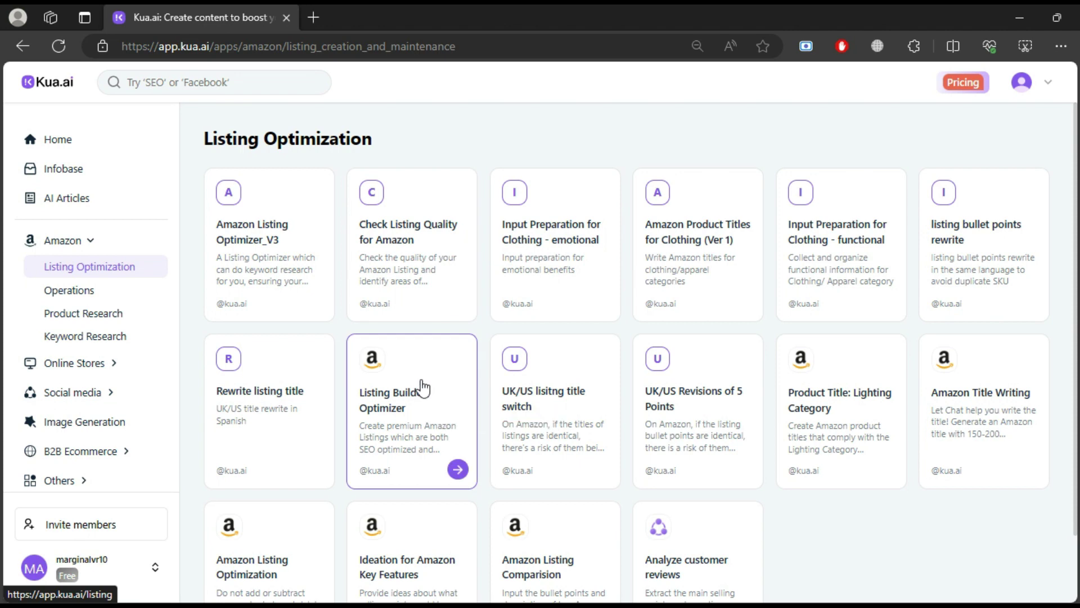
scroll(419, 382, down, 1)
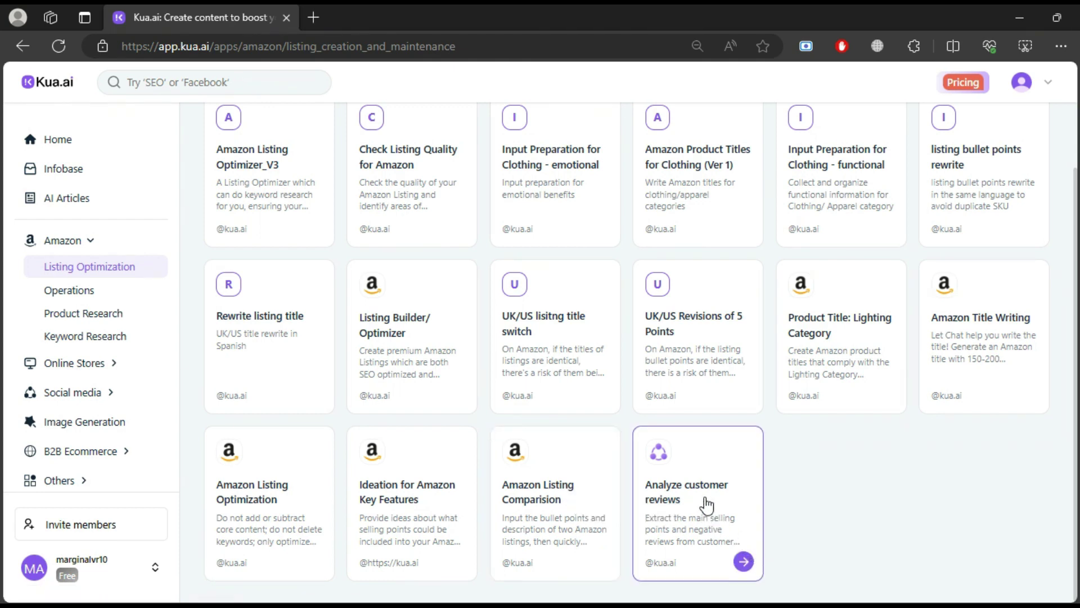
scroll(706, 504, down, 1)
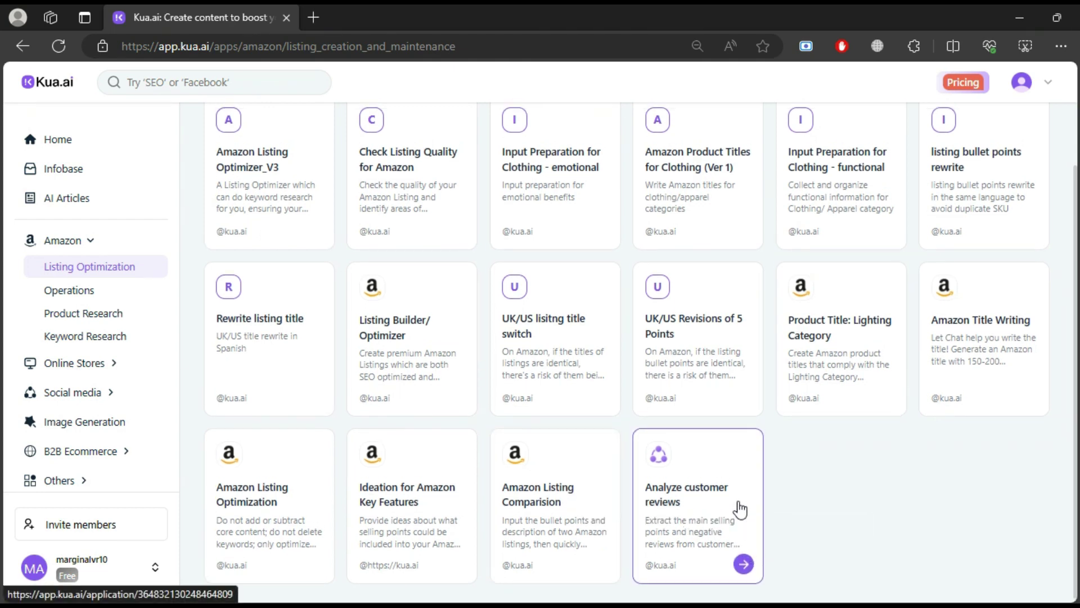
scroll(272, 294, up, 2)
Step: Open Amazon Listing Optimizer_V3 and paste ASIN B08LZGPPBH from the Amazon product URL
click(277, 237)
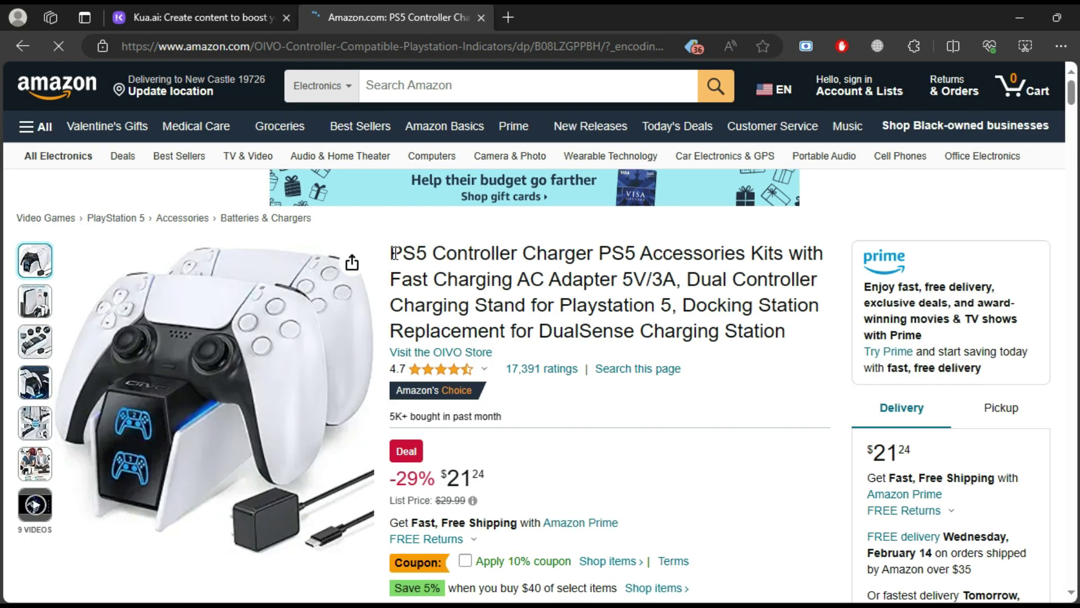
mouse_move(393, 252)
mouse_down()
mouse_move(667, 283)
mouse_move(797, 327)
mouse_up()
click(730, 316)
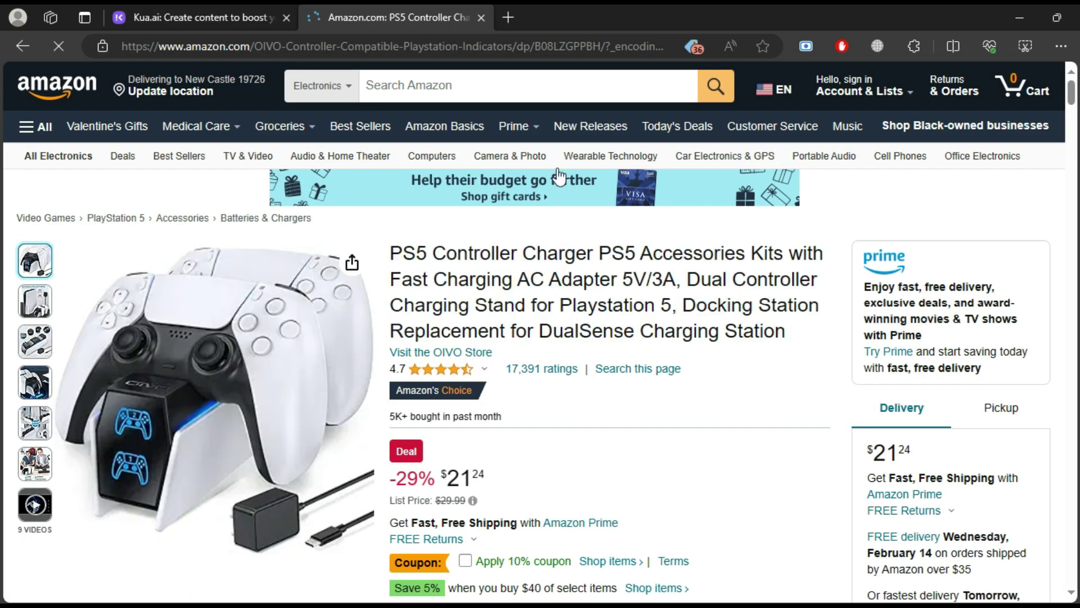
double_click(558, 44)
right_click(556, 45)
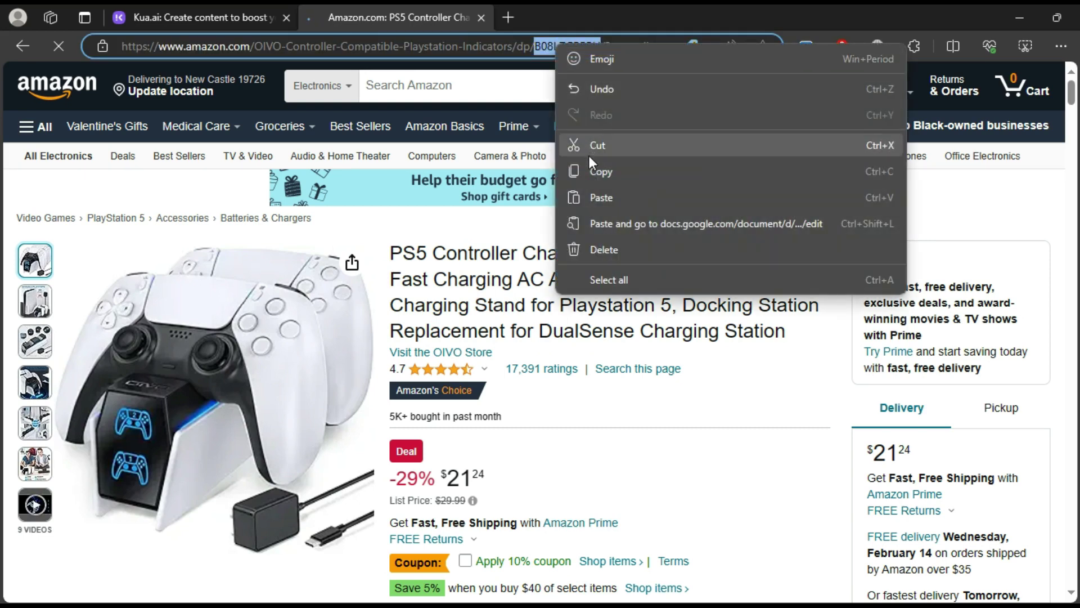
click(591, 172)
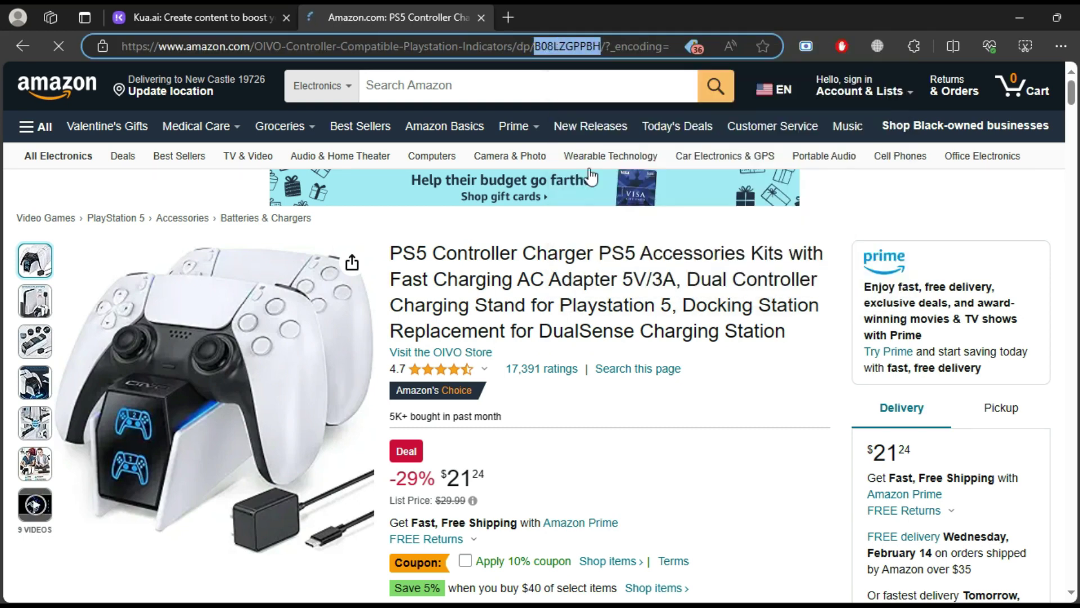
click(167, 7)
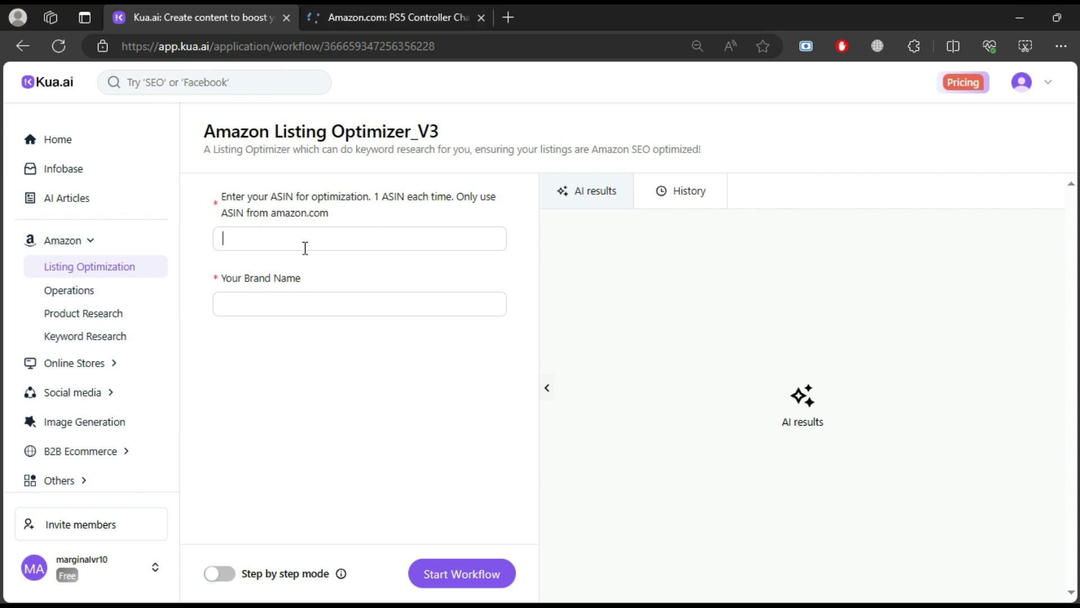
key(ctrl+v)
Step: Copy the brand name OIVO from the Amazon product page into the brand field
click(378, 16)
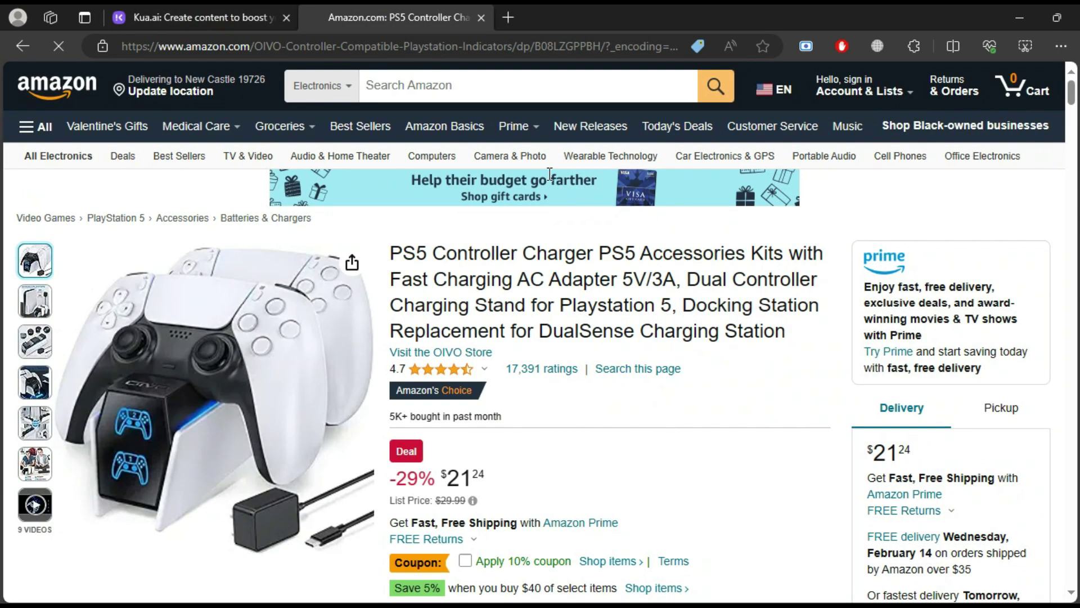
drag(500, 352, 432, 352)
key(ctrl+c)
key(ctrl+shift+Tab)
click(274, 308)
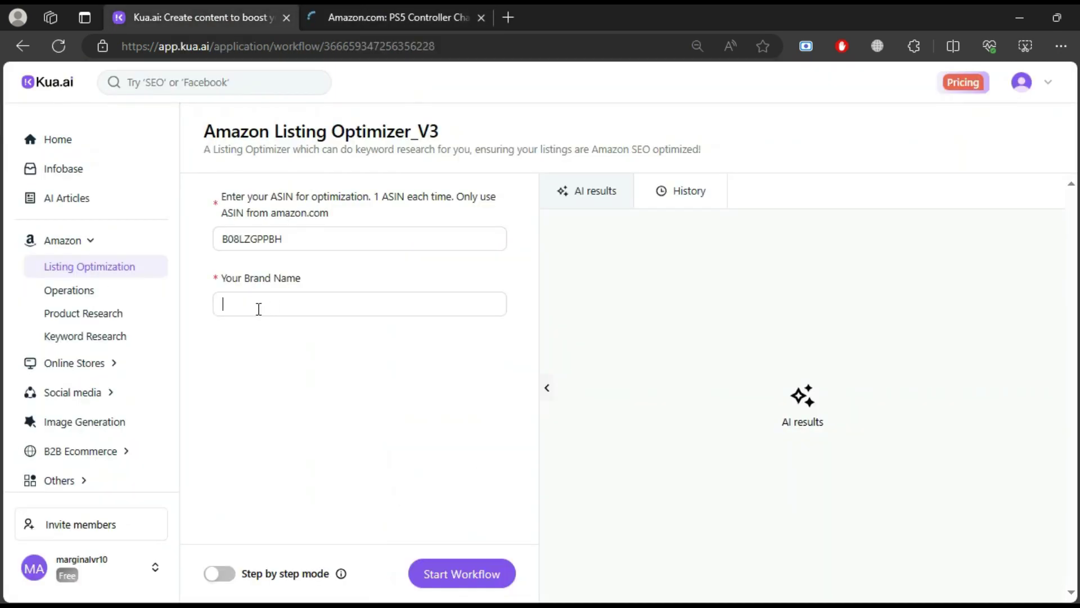
Step: Leave step-by-step mode off and run the listing optimization workflow
click(221, 574)
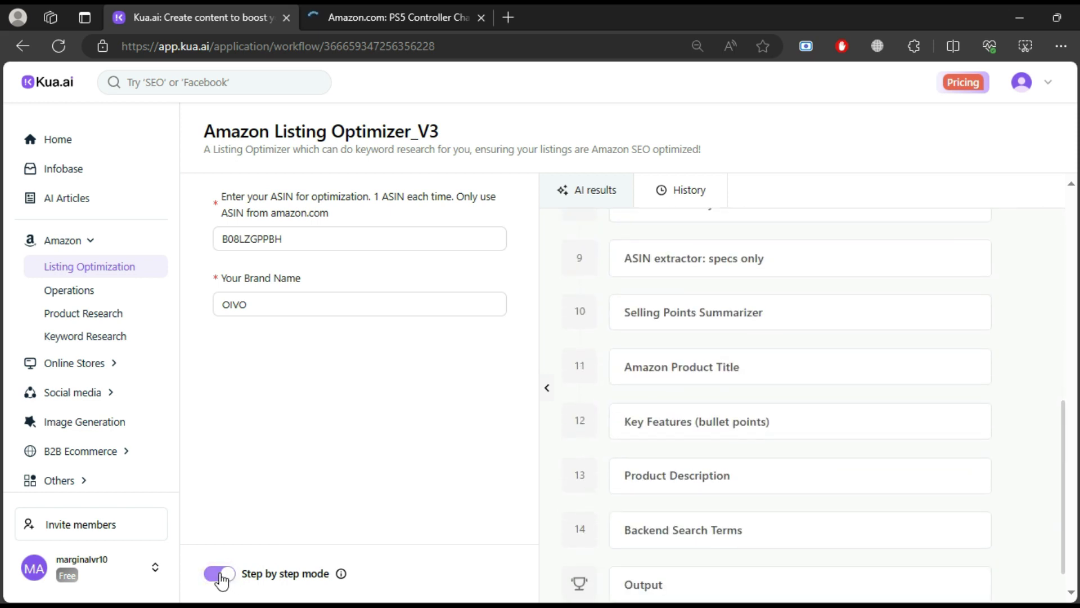
click(218, 575)
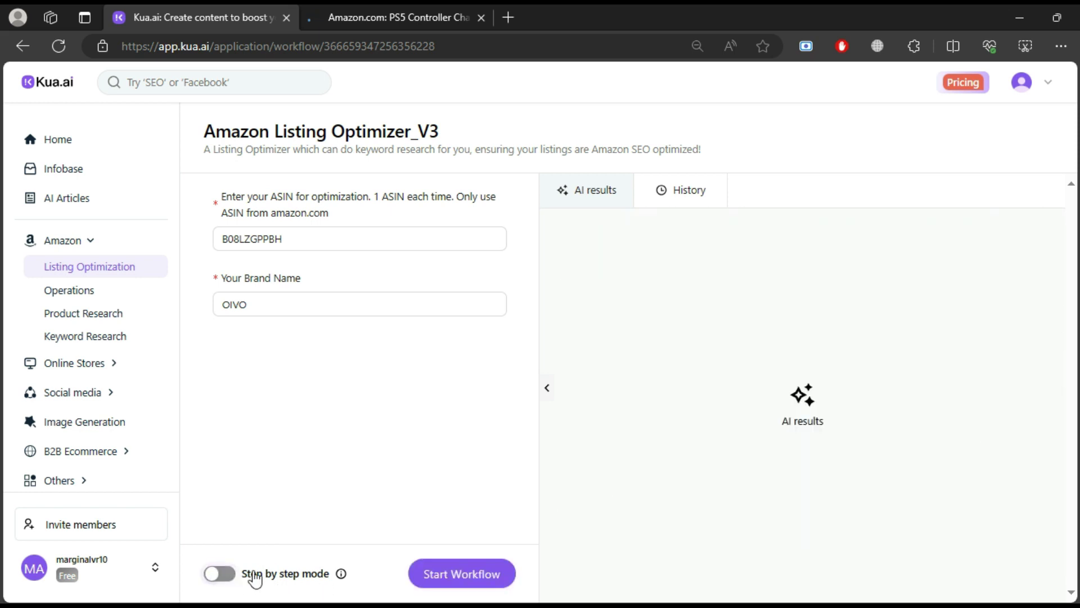
click(450, 577)
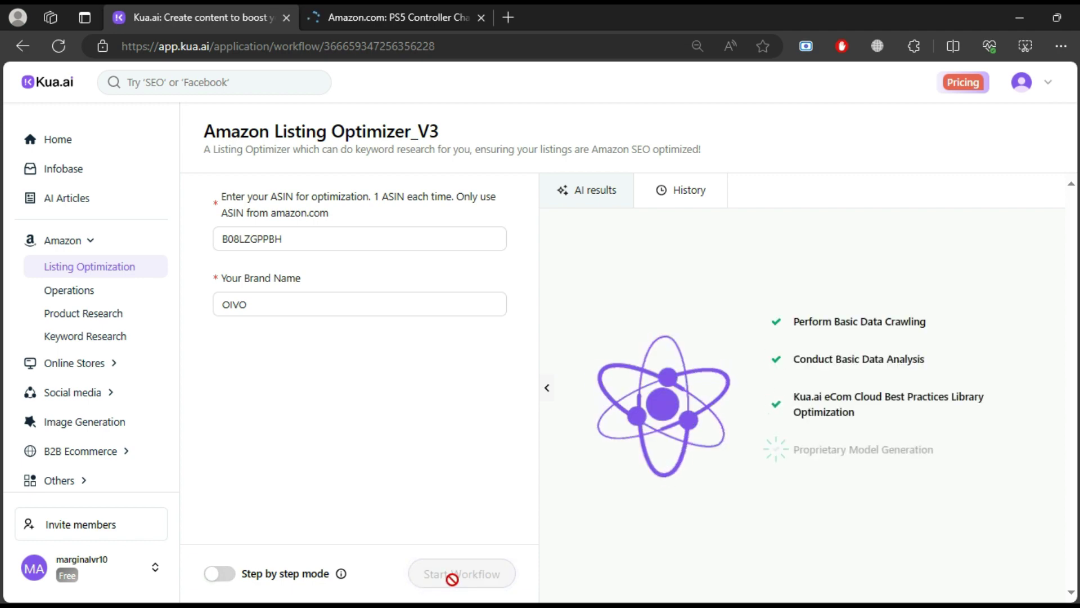
scroll(741, 439, down, 1)
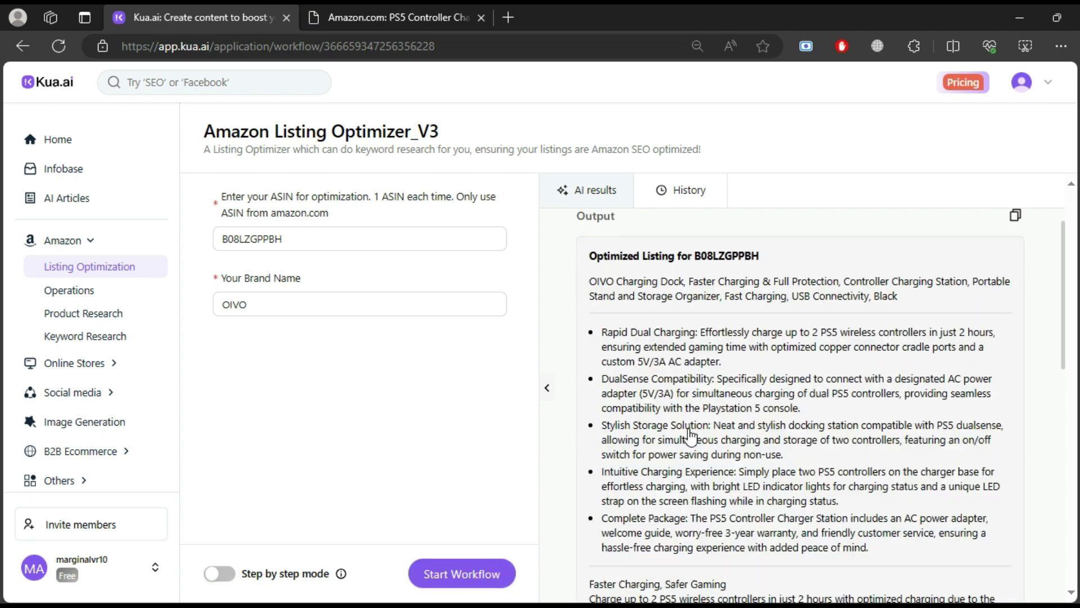
scroll(726, 439, down, 1)
scroll(709, 437, down, 1)
scroll(690, 435, down, 1)
scroll(690, 434, down, 2)
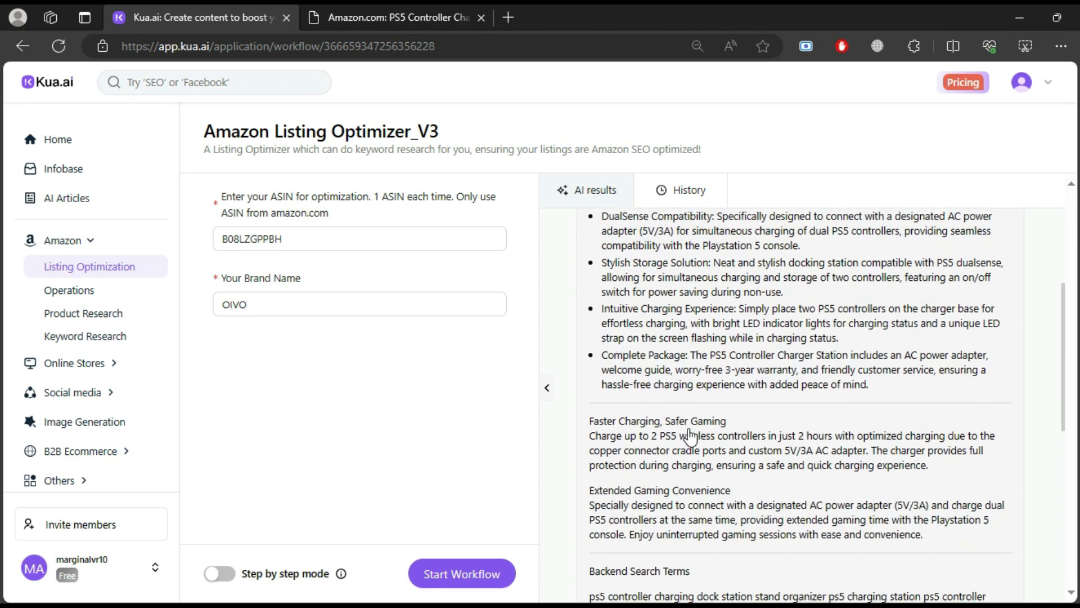
scroll(690, 435, down, 1)
scroll(690, 434, down, 1)
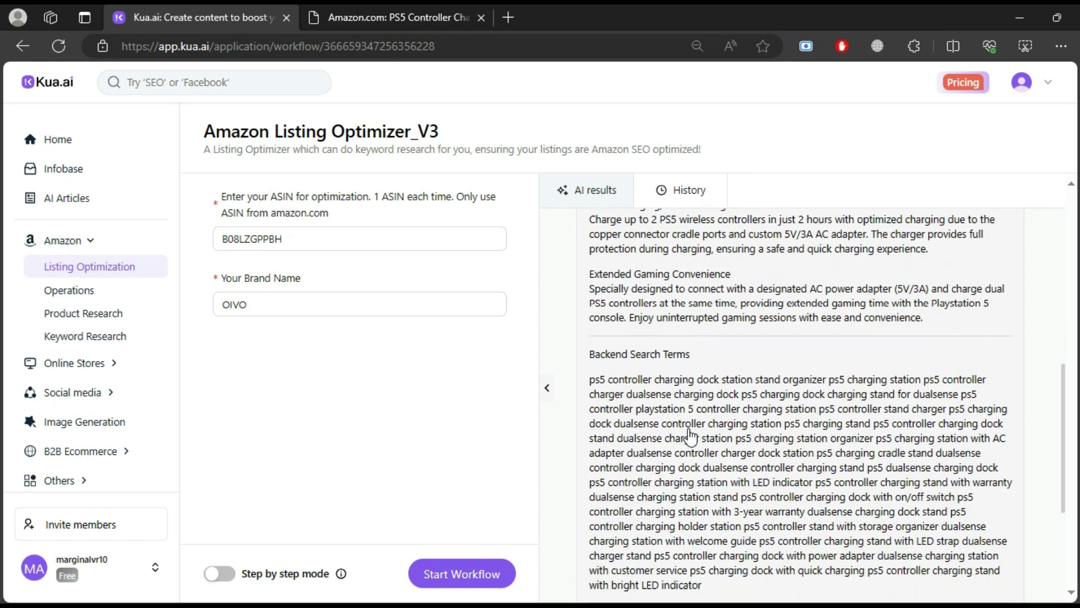
scroll(689, 435, down, 2)
scroll(690, 434, down, 1)
scroll(689, 435, down, 1)
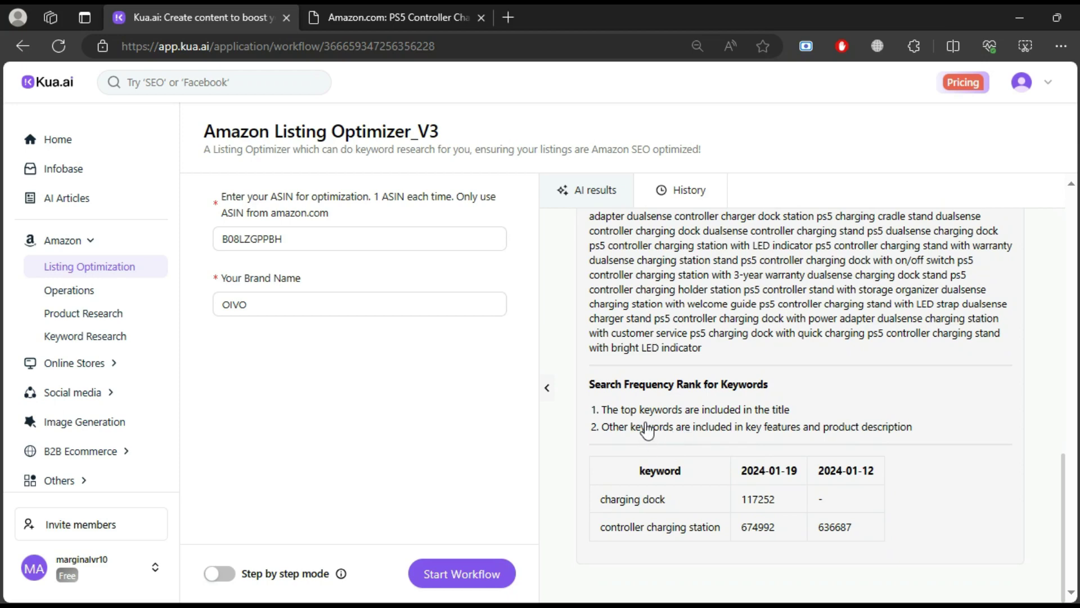
Step: After reading the listing down to the Search Frequency Rank table, bring up Amazon Operations
click(91, 293)
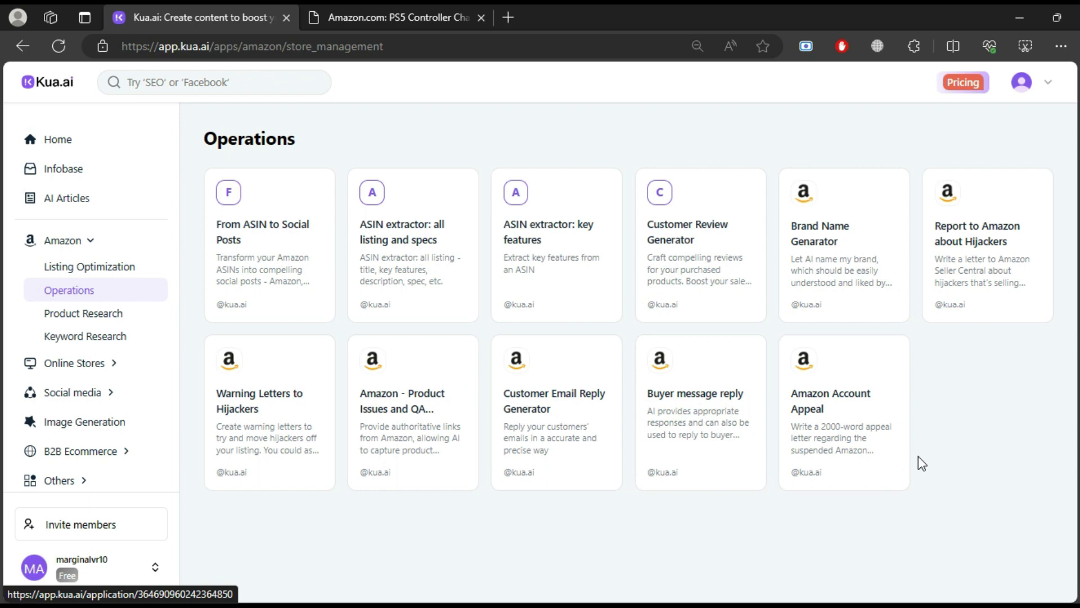
Step: Copy ASIN B0CKZGY5B6 from the Amazon URL into the From ASIN to Social Posts form
click(243, 278)
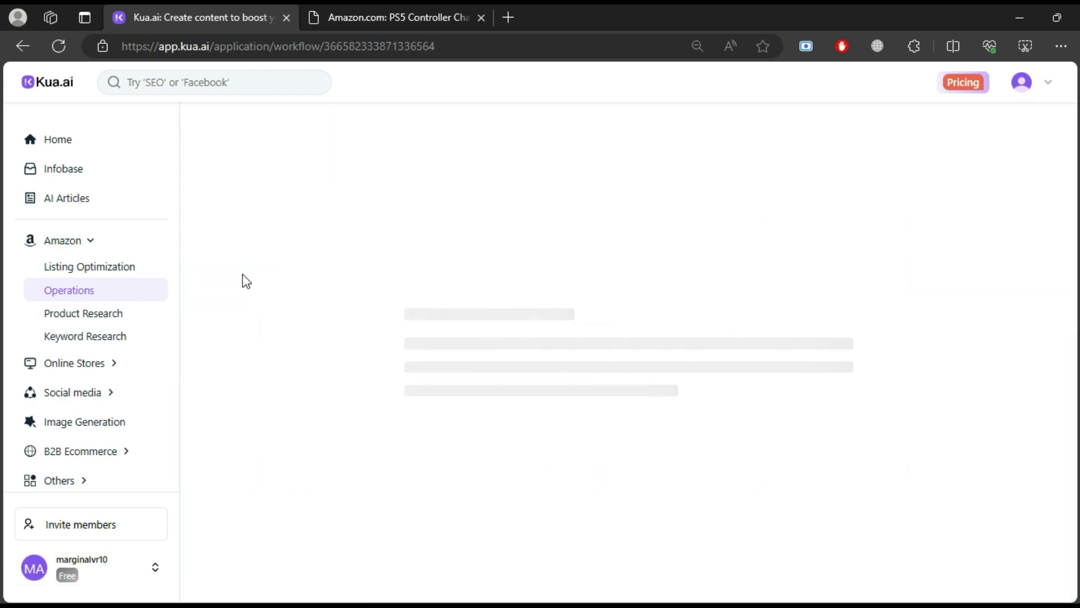
click(430, 16)
double_click(557, 46)
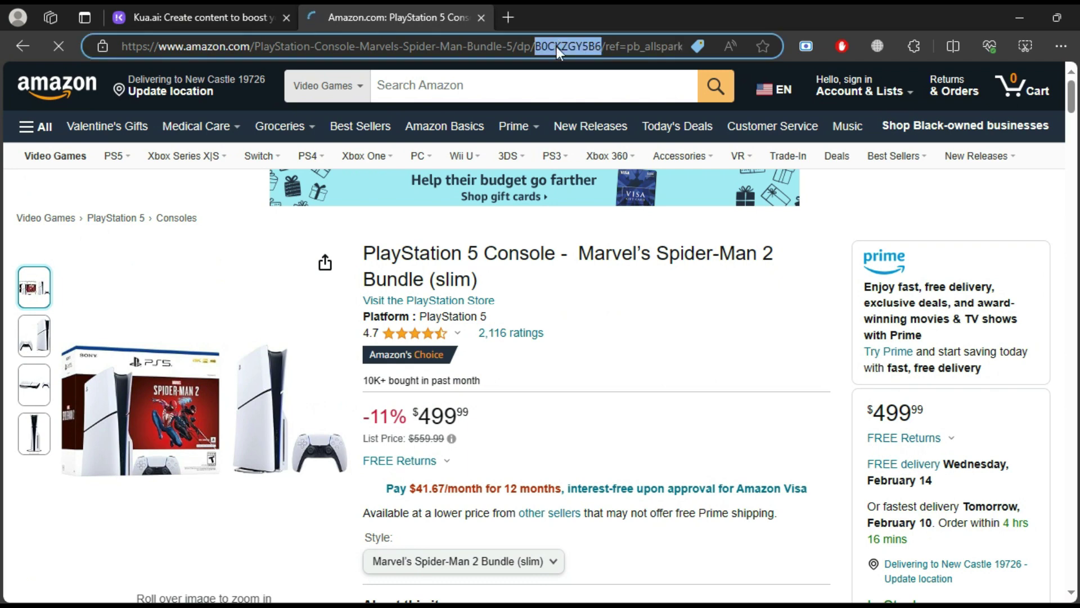
key(ctrl+c)
click(203, 17)
click(313, 227)
key(ctrl+v)
Step: Check the amazon.com marketplace domain and run the ASIN-to-social-posts workflow
click(397, 17)
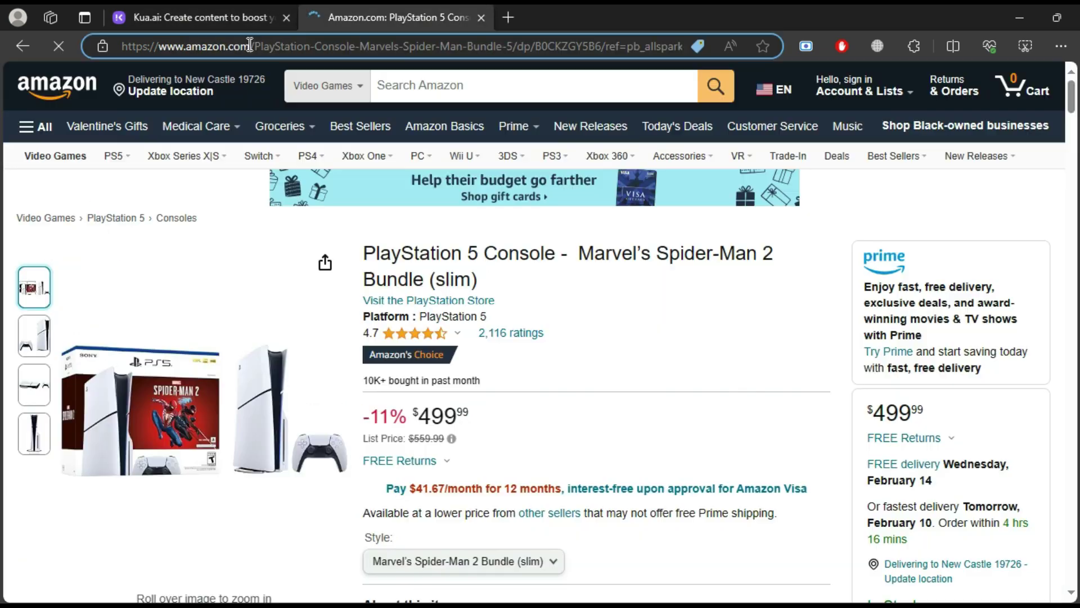
drag(251, 47, 165, 47)
click(192, 10)
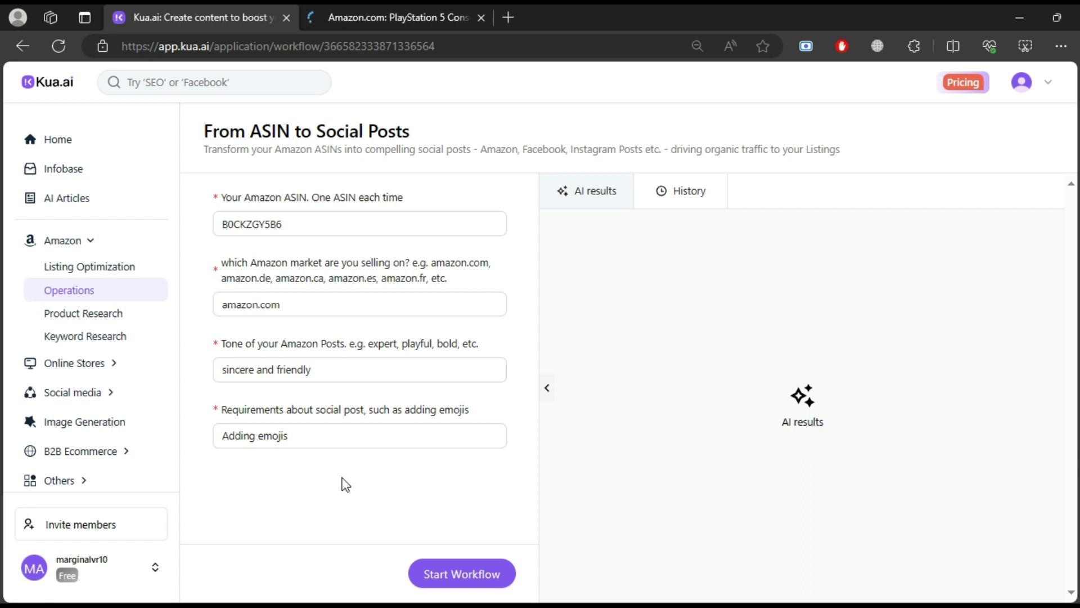
click(471, 579)
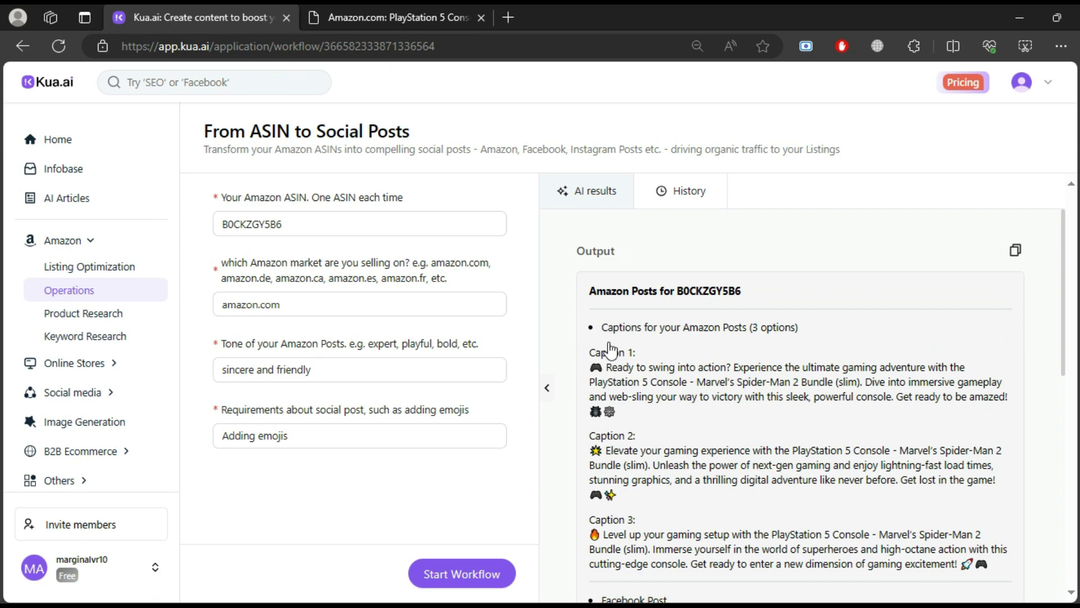
scroll(590, 338, down, 1)
mouse_move(589, 292)
mouse_down()
mouse_move(624, 350)
mouse_move(624, 435)
mouse_move(974, 518)
mouse_up()
scroll(745, 467, down, 2)
scroll(745, 467, down, 2)
drag(590, 306, 733, 478)
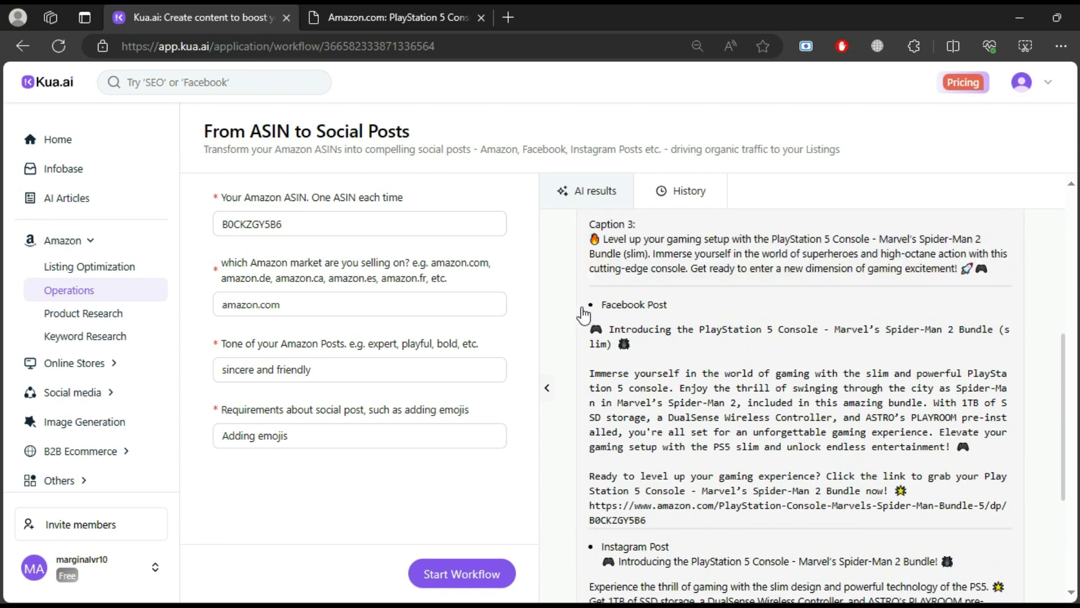
drag(591, 505, 659, 519)
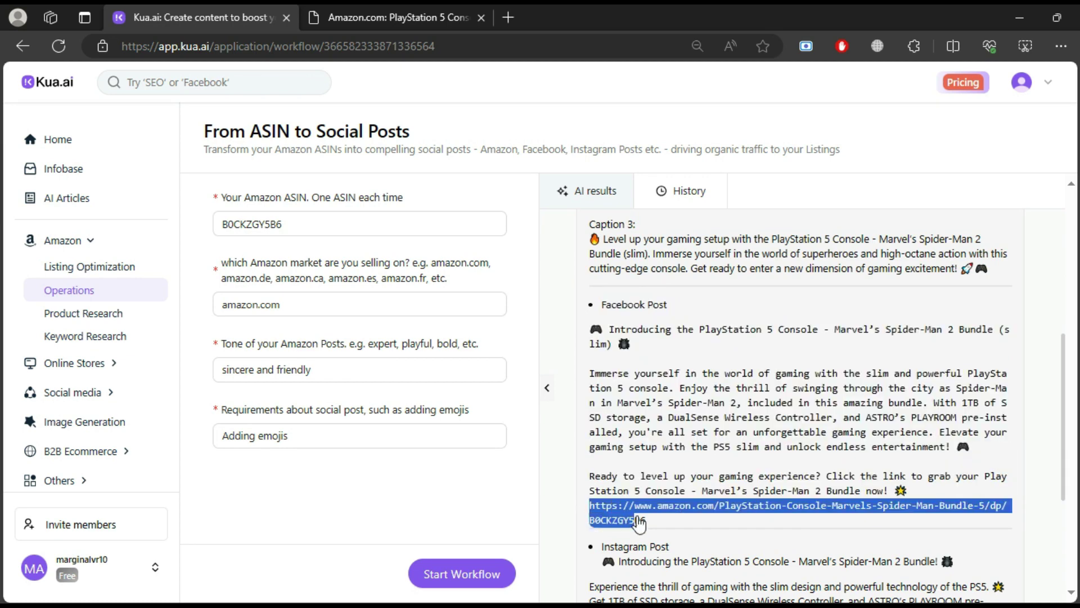
scroll(659, 506, down, 2)
scroll(614, 398, down, 1)
drag(600, 368, 928, 477)
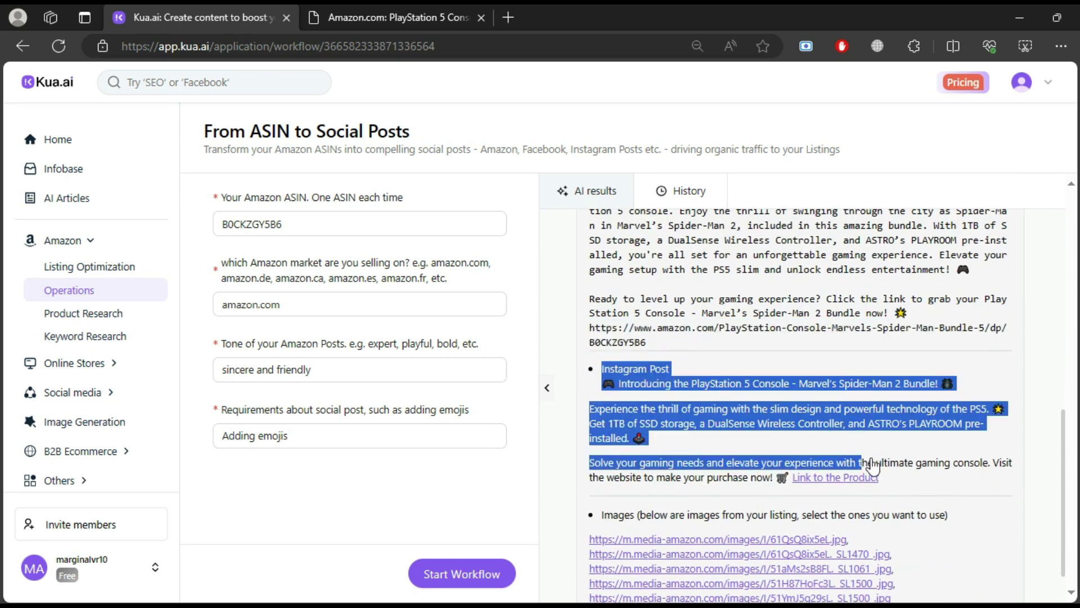
Step: Review the generated captions, Facebook and Instagram posts, then go to Amazon Product Research
click(723, 437)
scroll(723, 436, down, 1)
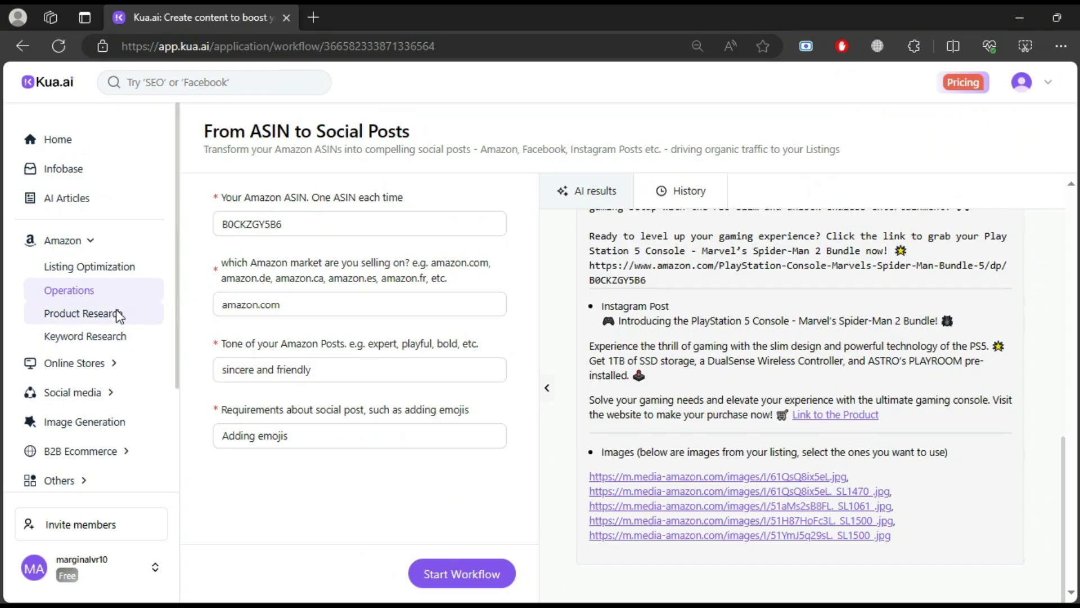
click(117, 314)
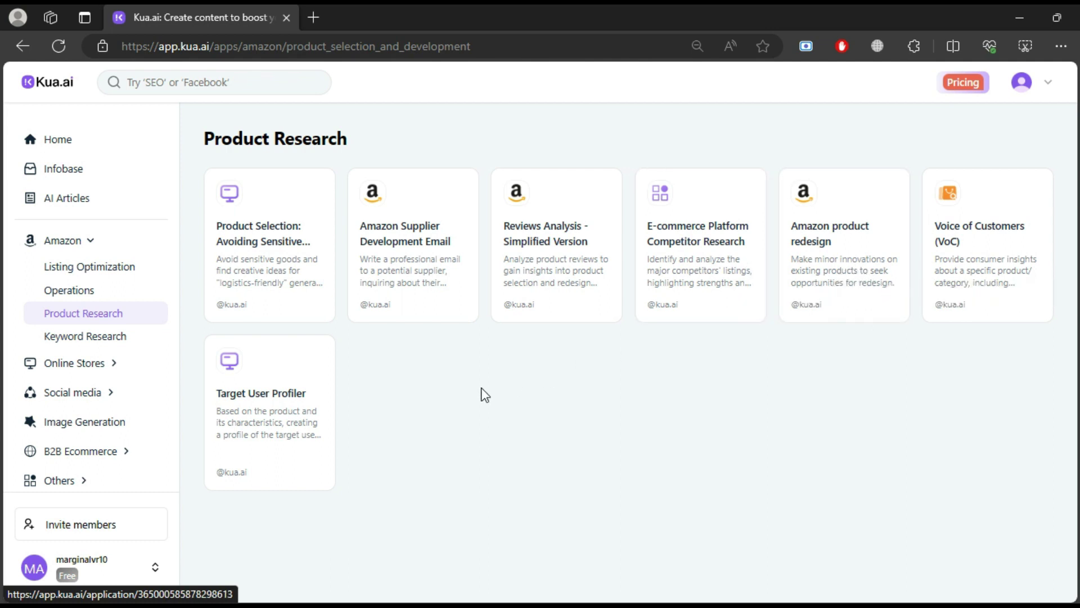
Step: Show Amazon > Keyword Research and preview its eight tool descriptions
click(98, 338)
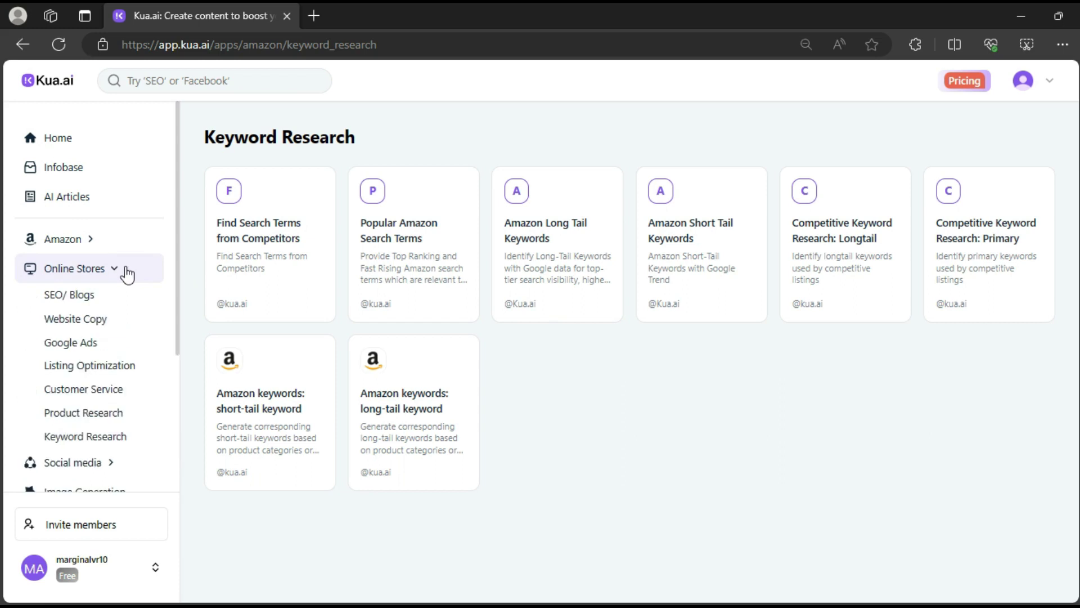
scroll(94, 379, down, 1)
scroll(98, 312, up, 1)
Step: Re-expand Online Stores and browse the SEO/ Blogs tools down to Blog rewriter
click(89, 271)
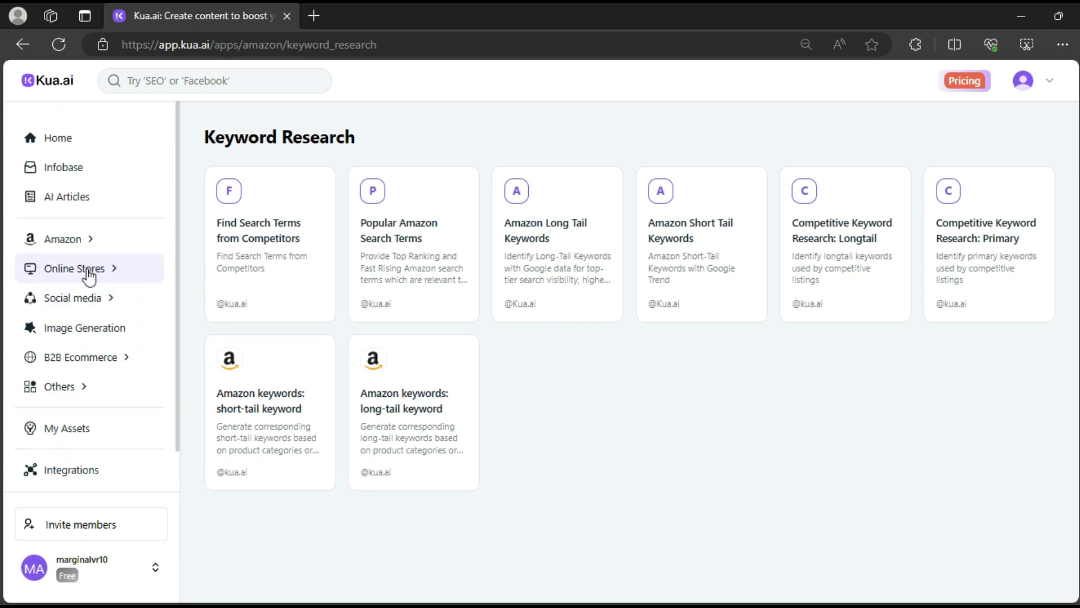
click(88, 270)
click(83, 295)
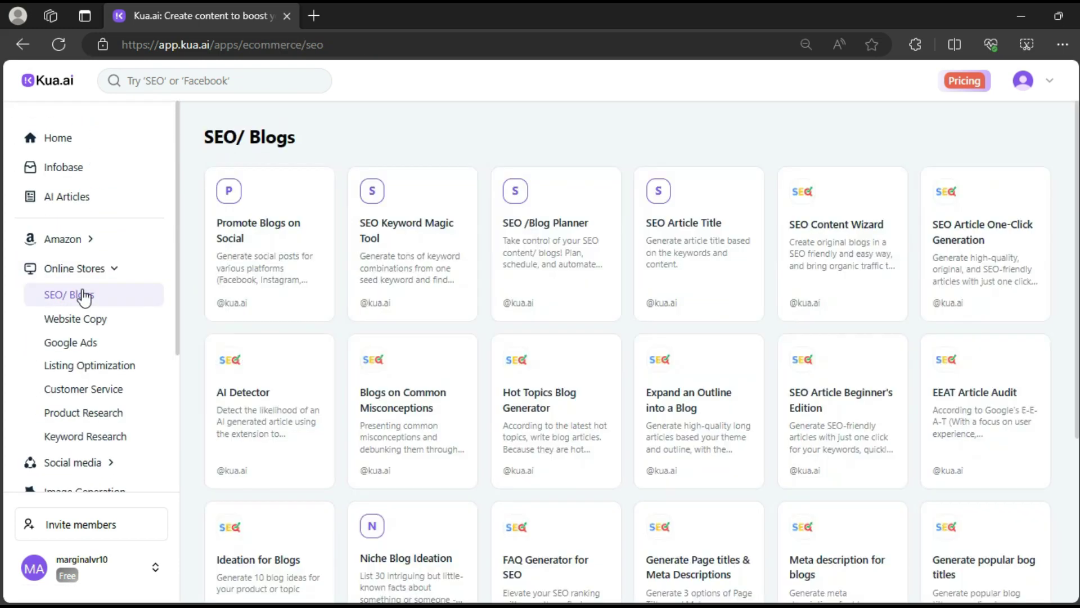
scroll(84, 296, down, 1)
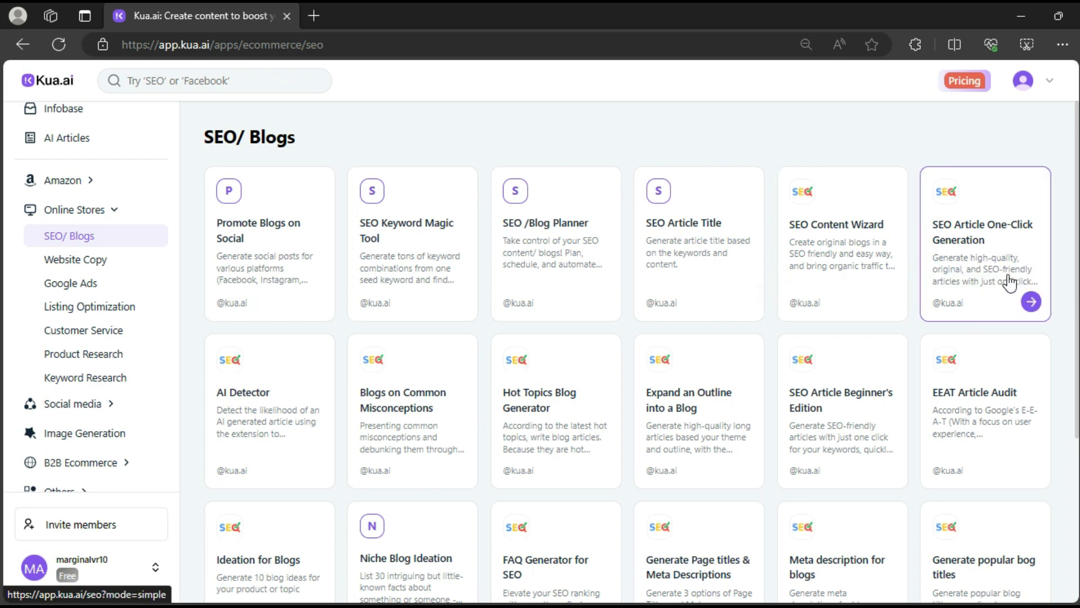
mouse_move(996, 416)
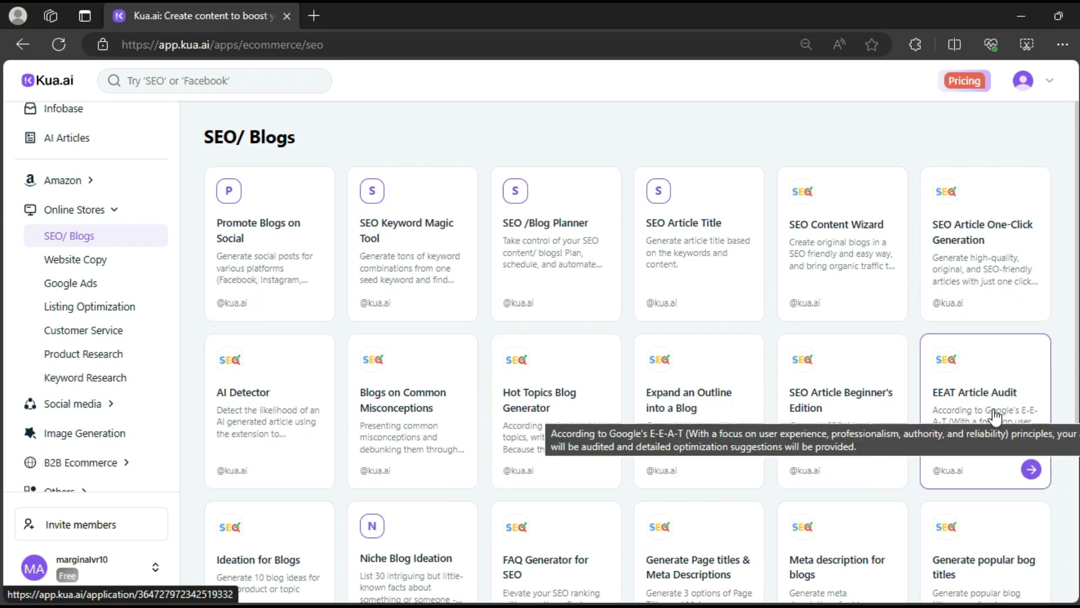
scroll(996, 403, down, 3)
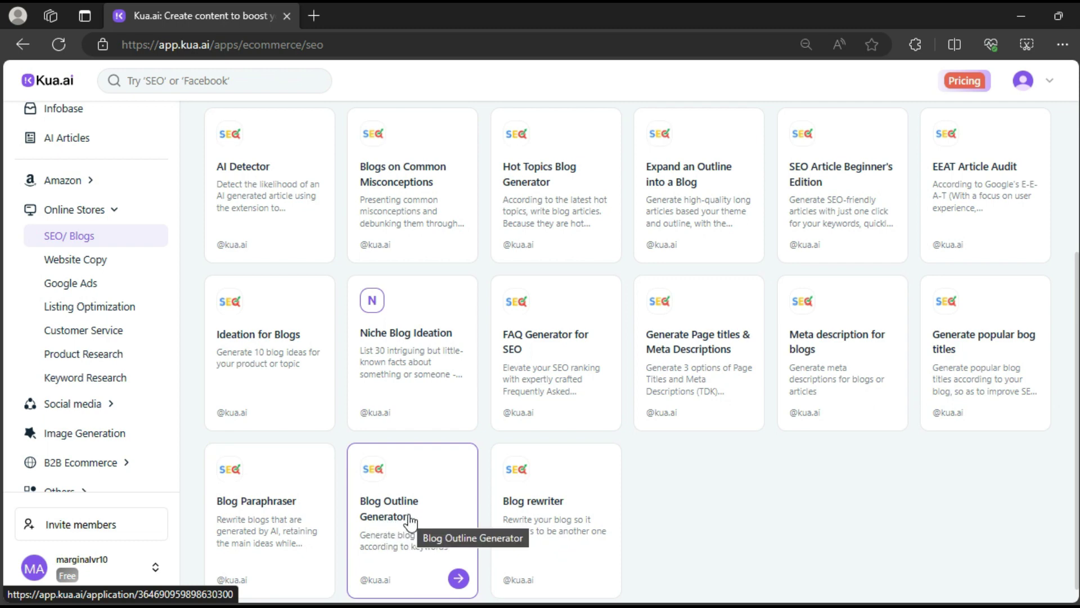
Step: Preview Website Copy, Google Ads, Listing Optimization, Customer Service, Product Research and Keyword Research
click(84, 269)
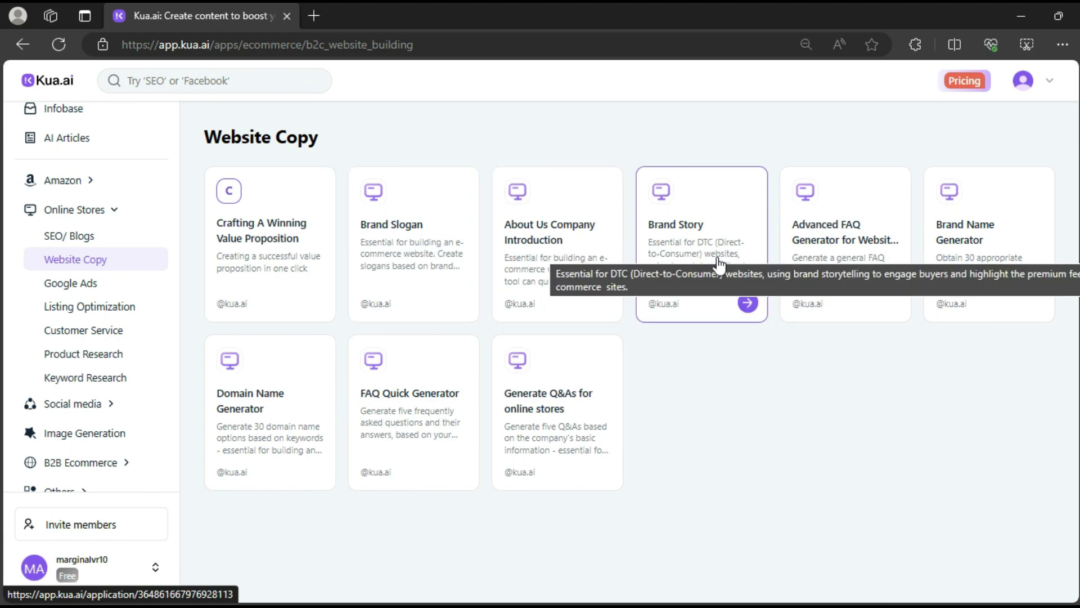
click(88, 283)
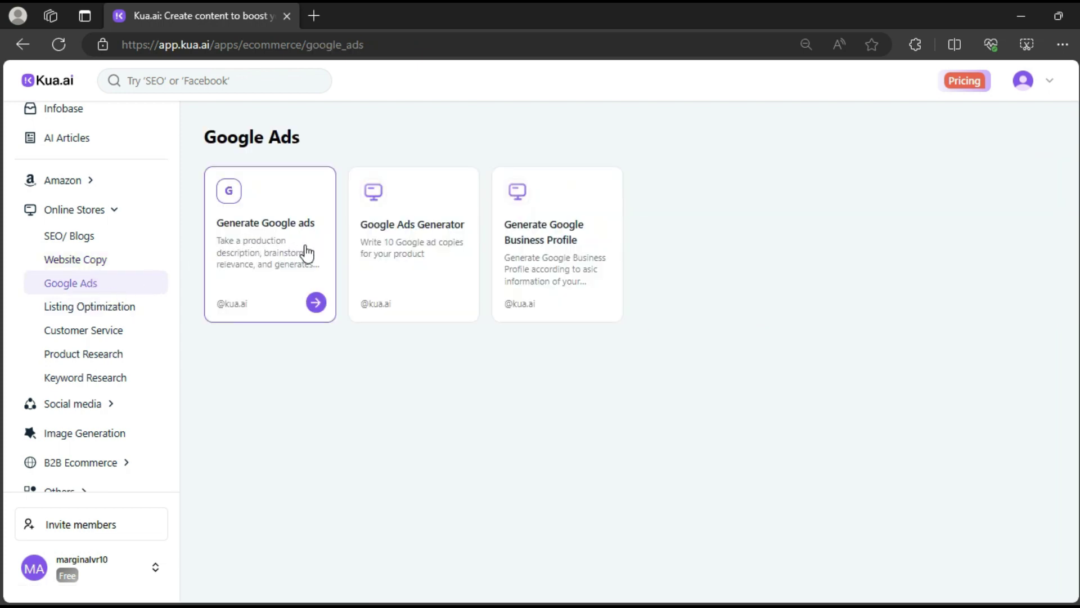
mouse_move(556, 243)
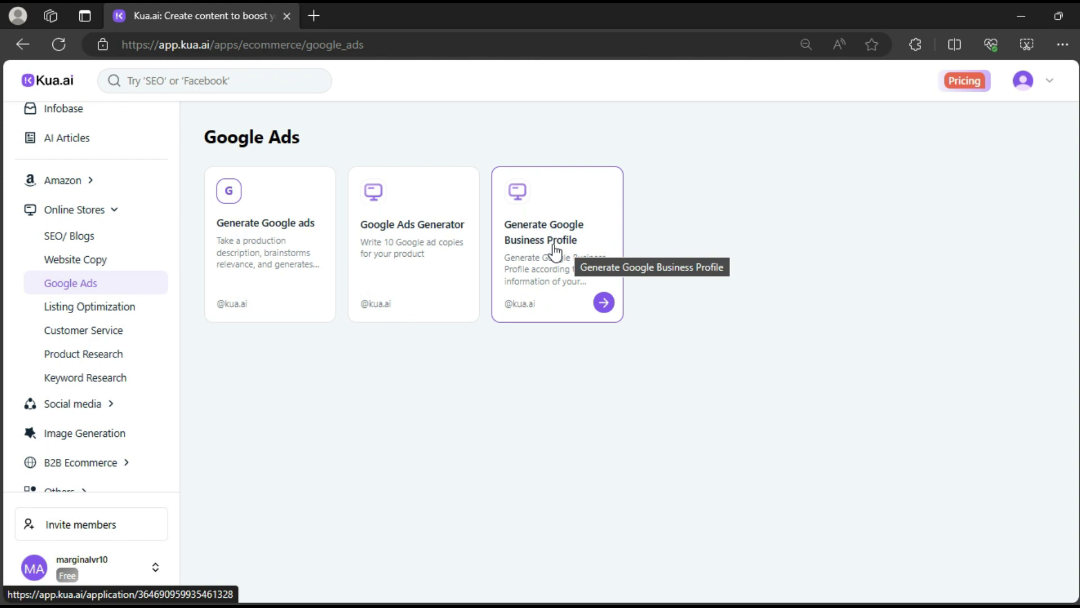
click(127, 308)
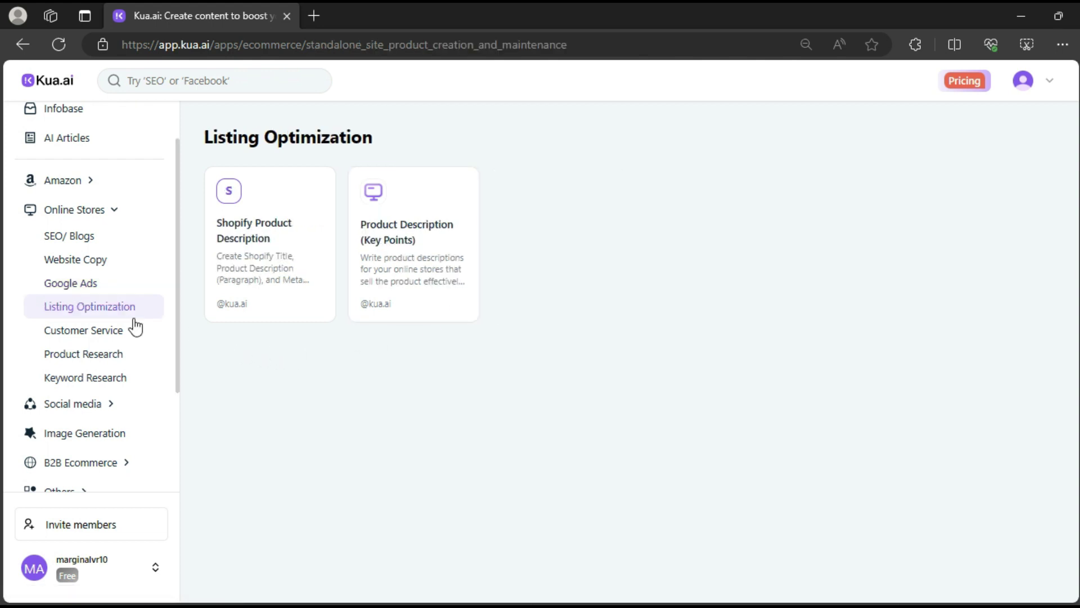
click(111, 332)
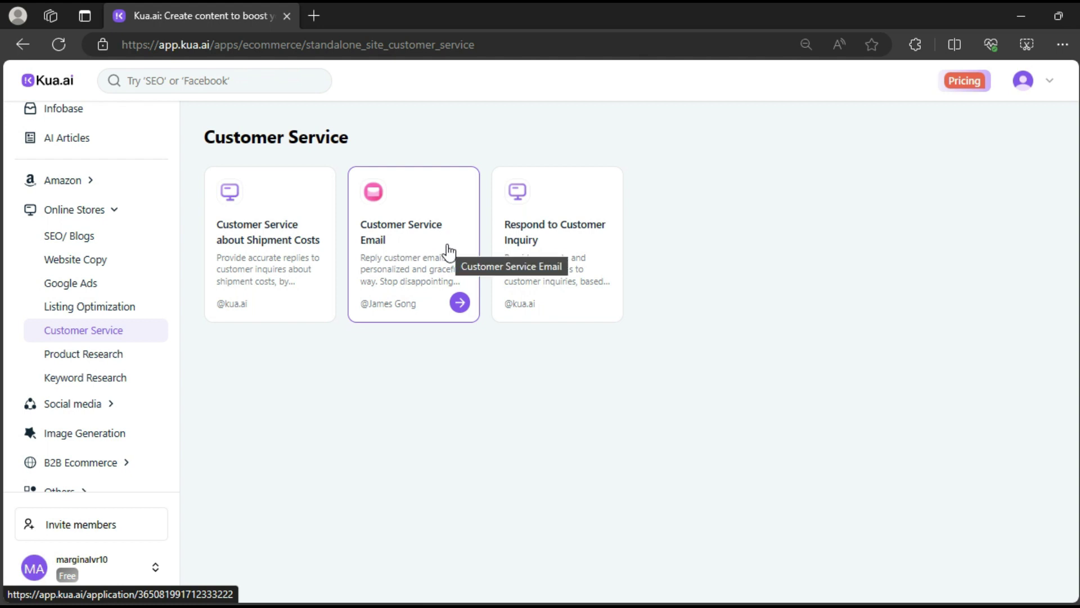
mouse_move(557, 245)
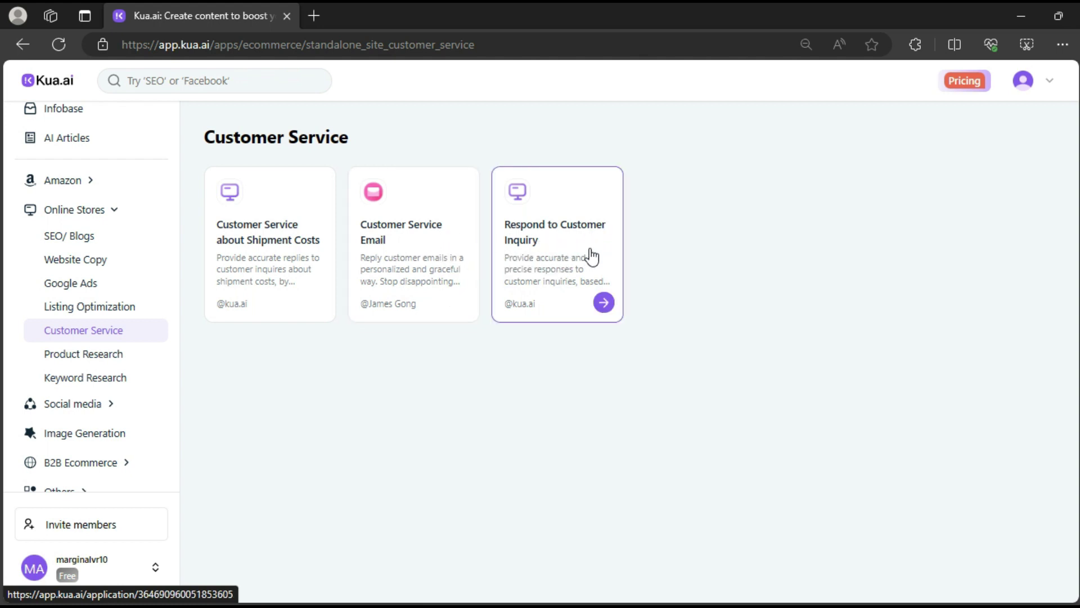
click(122, 361)
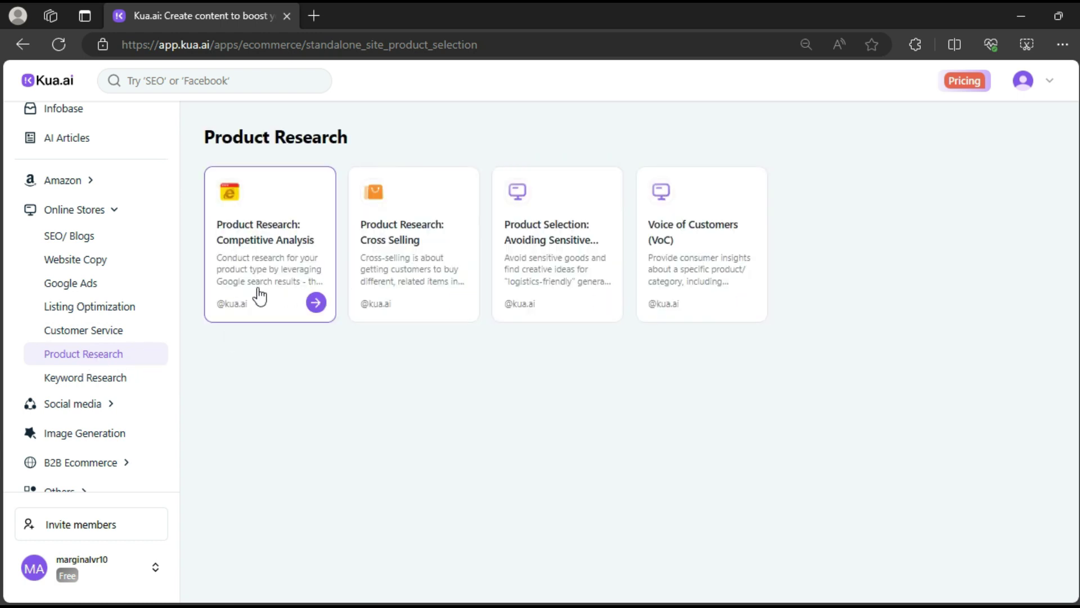
click(73, 378)
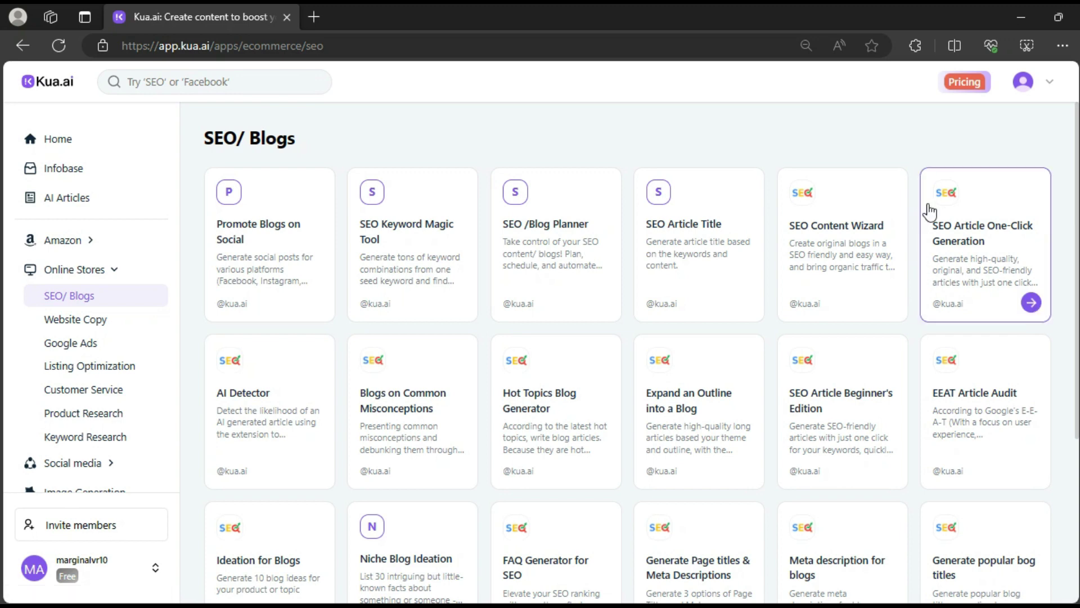
Step: Generate an English, Natural-tone SEO article on the disadvantage of virtual reality
click(975, 253)
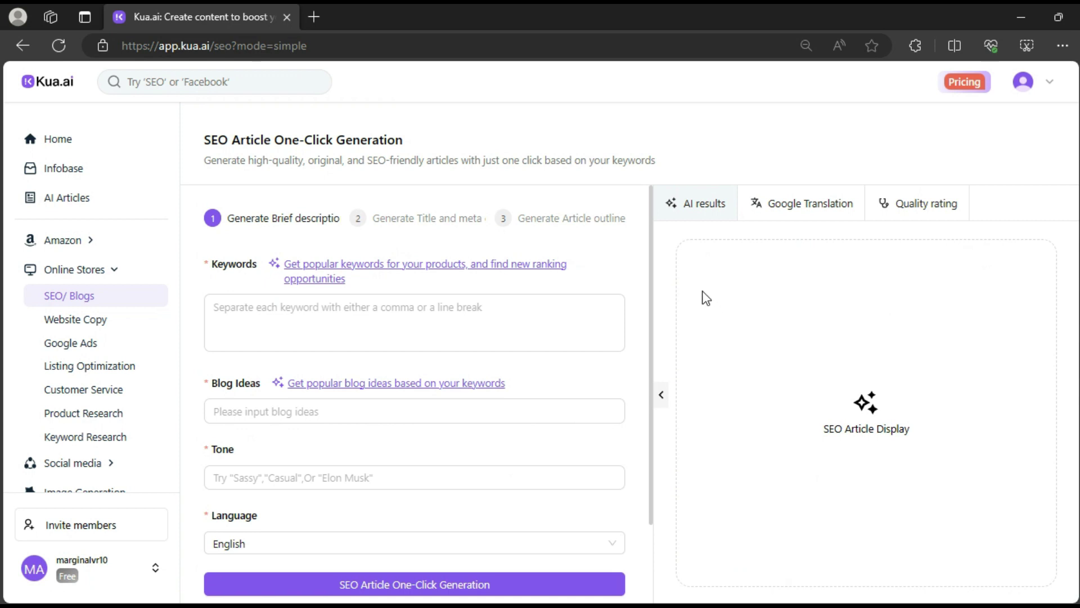
click(311, 320)
text(disadvantage of virtual reality)
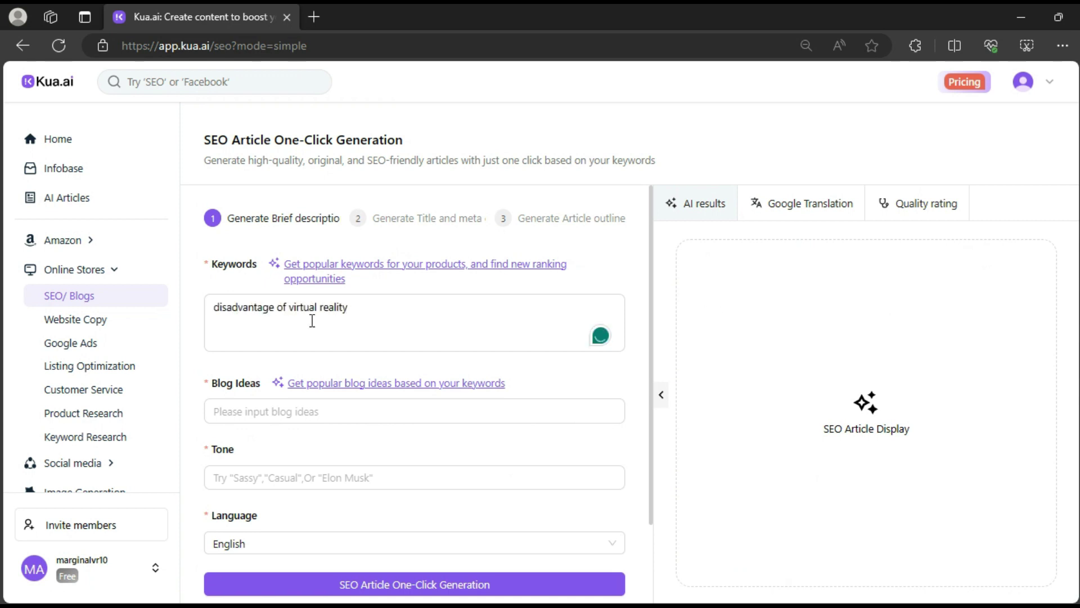
drag(386, 308, 216, 306)
key(ctrl+c)
click(294, 411)
key(ctrl+v)
scroll(338, 414, down, 1)
click(383, 417)
text(Na)
click(313, 483)
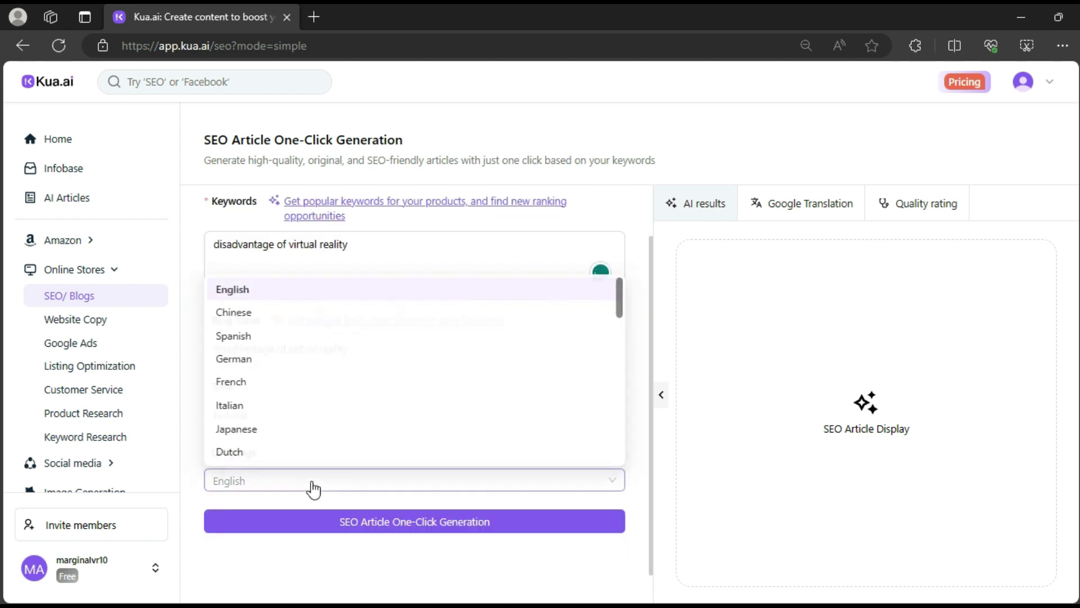
scroll(312, 439, down, 3)
scroll(299, 427, up, 3)
click(330, 482)
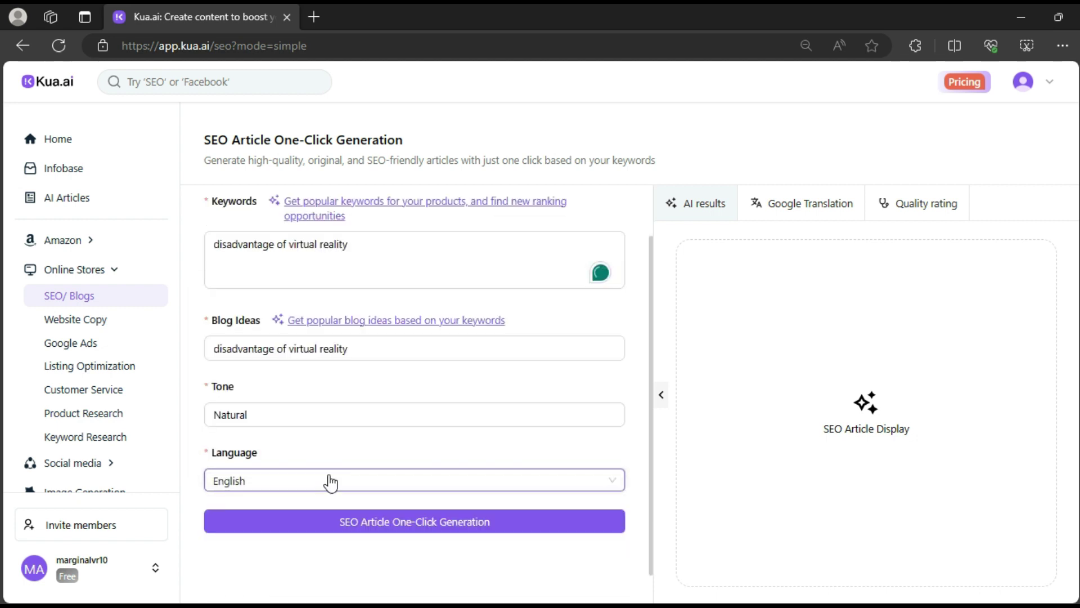
click(359, 523)
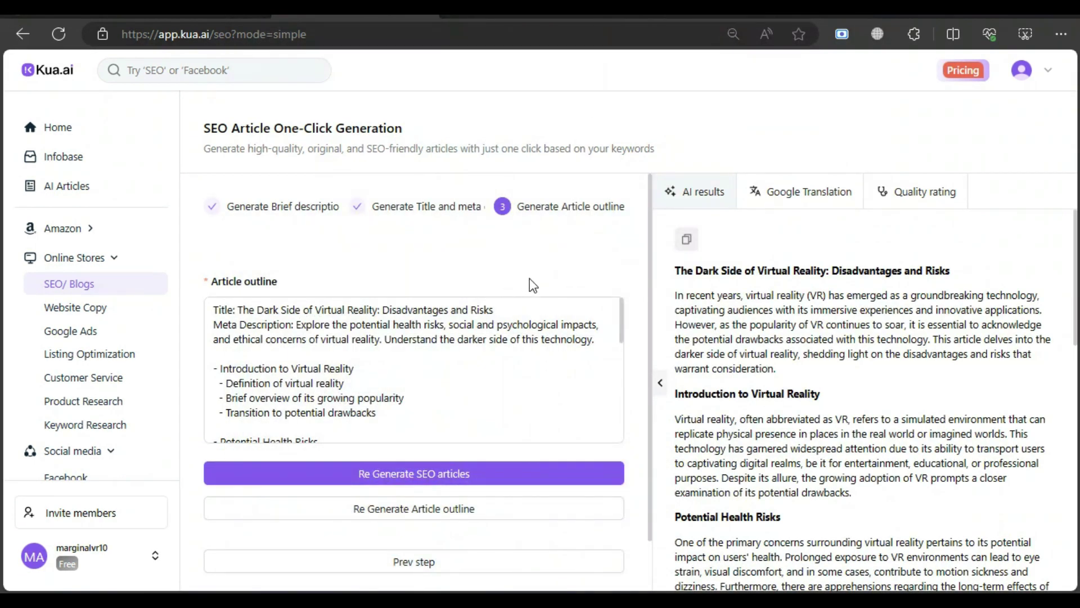
scroll(806, 319, down, 3)
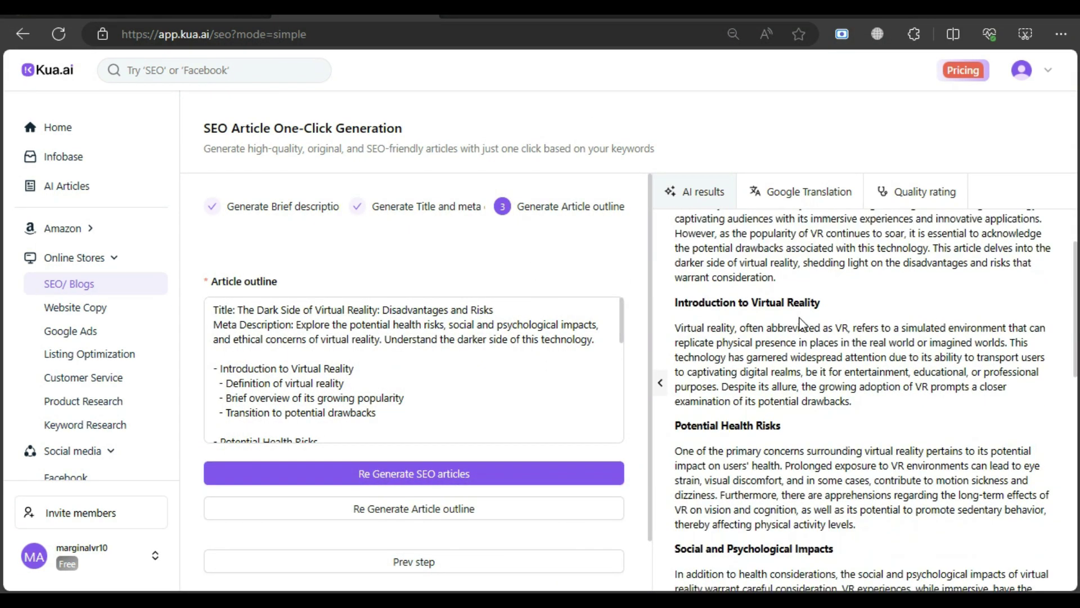
scroll(800, 324, down, 1)
scroll(800, 321, down, 1)
scroll(801, 318, down, 1)
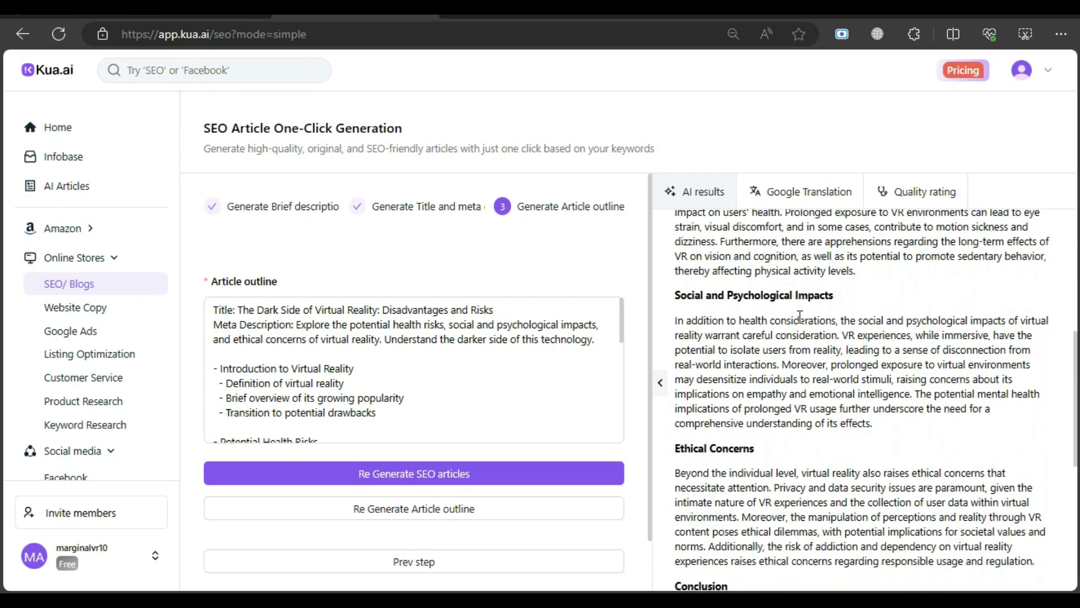
scroll(800, 316, down, 1)
scroll(800, 316, down, 2)
scroll(802, 317, down, 1)
scroll(804, 318, down, 1)
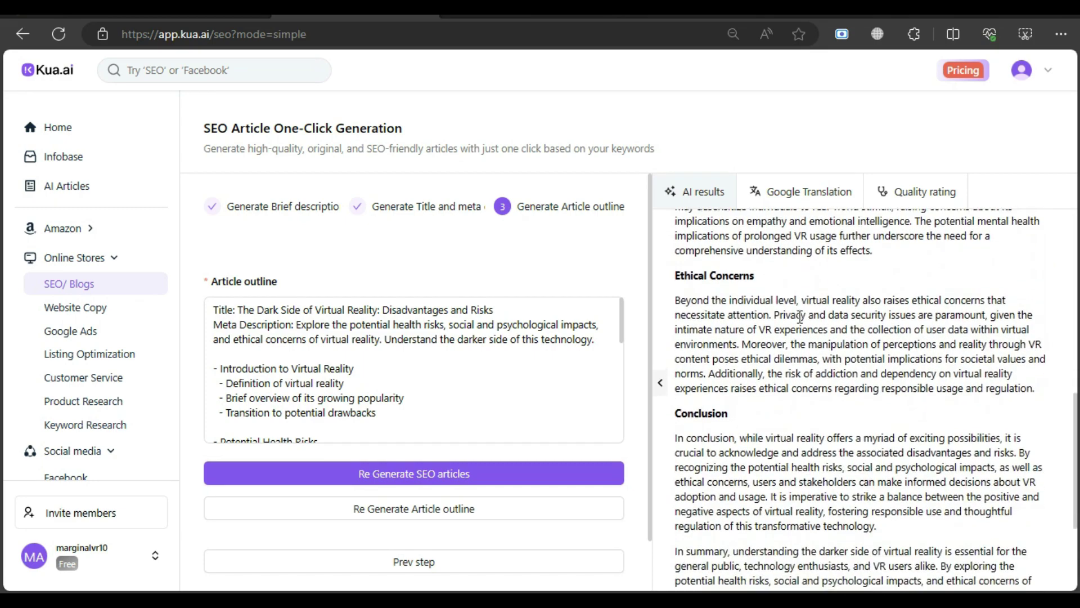
scroll(807, 319, up, 5)
scroll(808, 319, up, 5)
scroll(844, 270, down, 5)
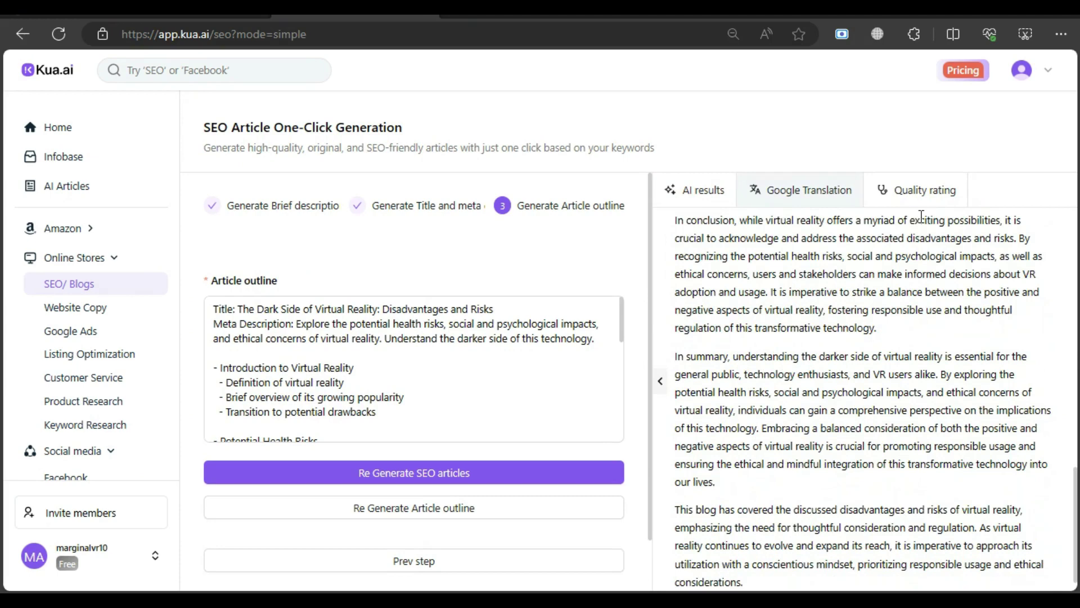
Step: Review the article's quality score of 57 and its criteria down to AI detection
click(911, 198)
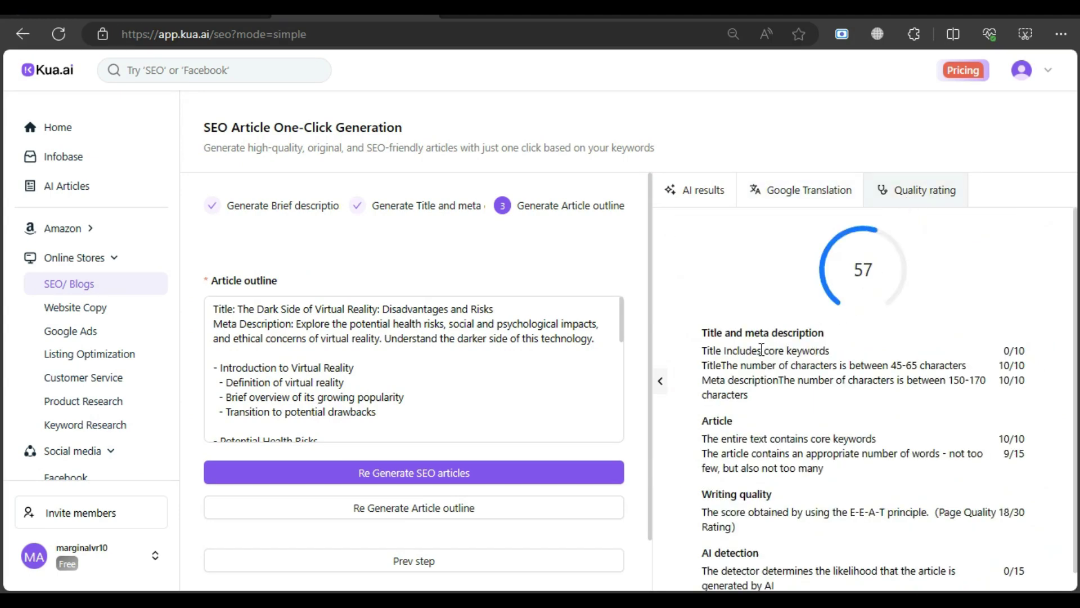
scroll(763, 349, down, 1)
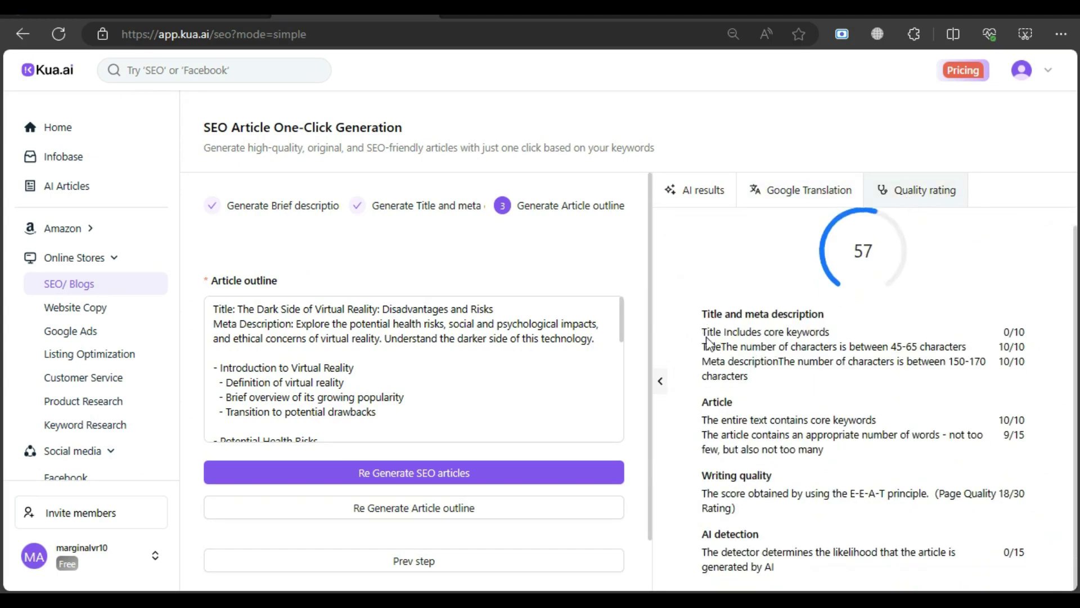
drag(708, 342, 764, 567)
click(960, 497)
scroll(244, 360, down, 1)
scroll(245, 365, down, 1)
scroll(247, 371, down, 1)
scroll(251, 380, down, 1)
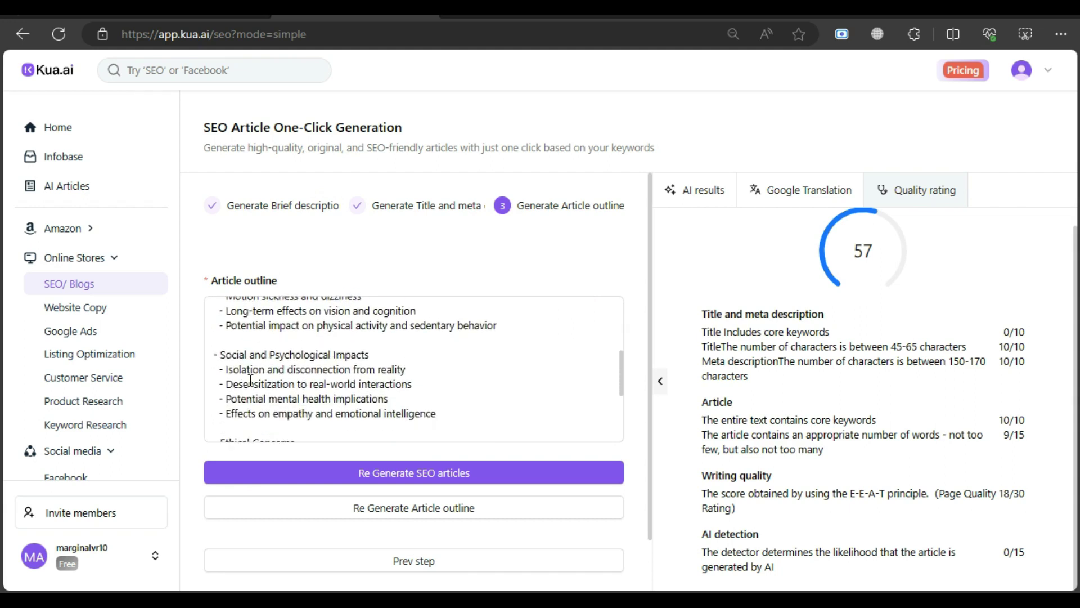
scroll(386, 379, down, 1)
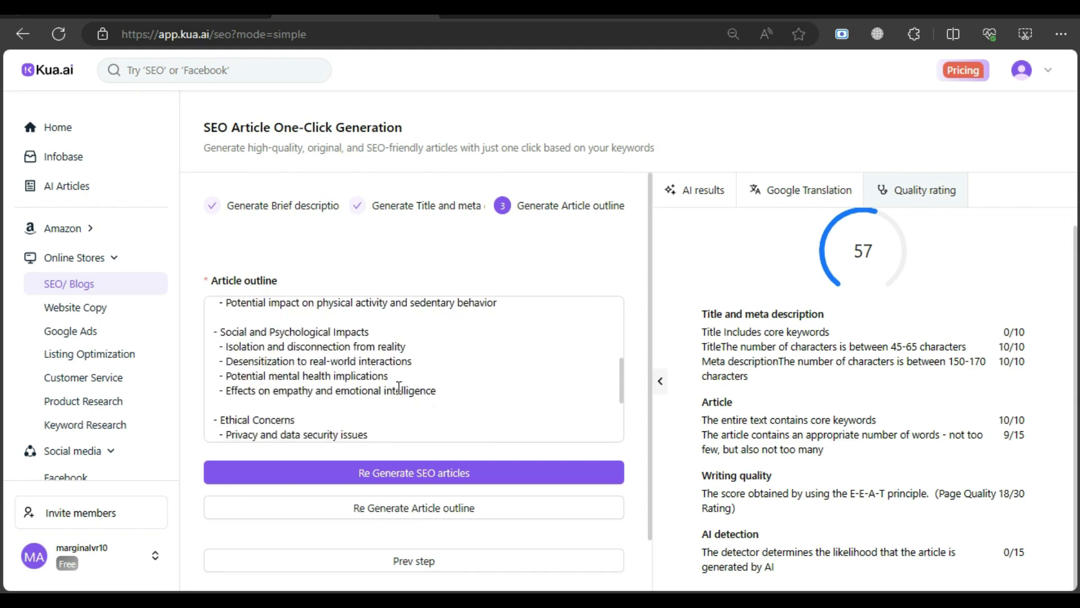
scroll(400, 387, down, 2)
scroll(400, 387, down, 1)
scroll(399, 387, down, 1)
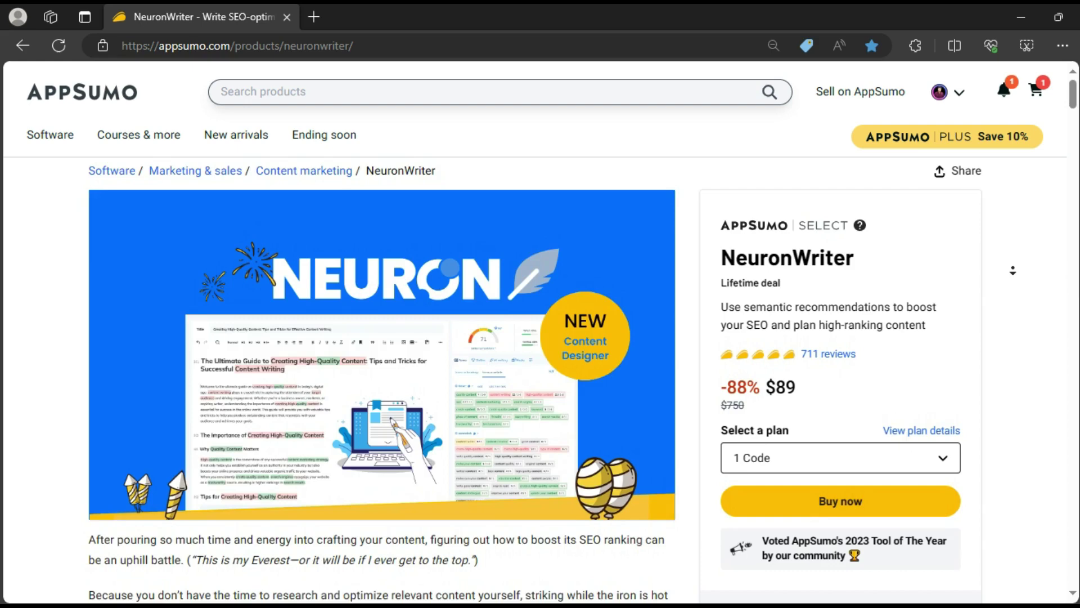
scroll(1013, 271, down, 1)
scroll(1013, 273, down, 1)
scroll(1012, 272, down, 1)
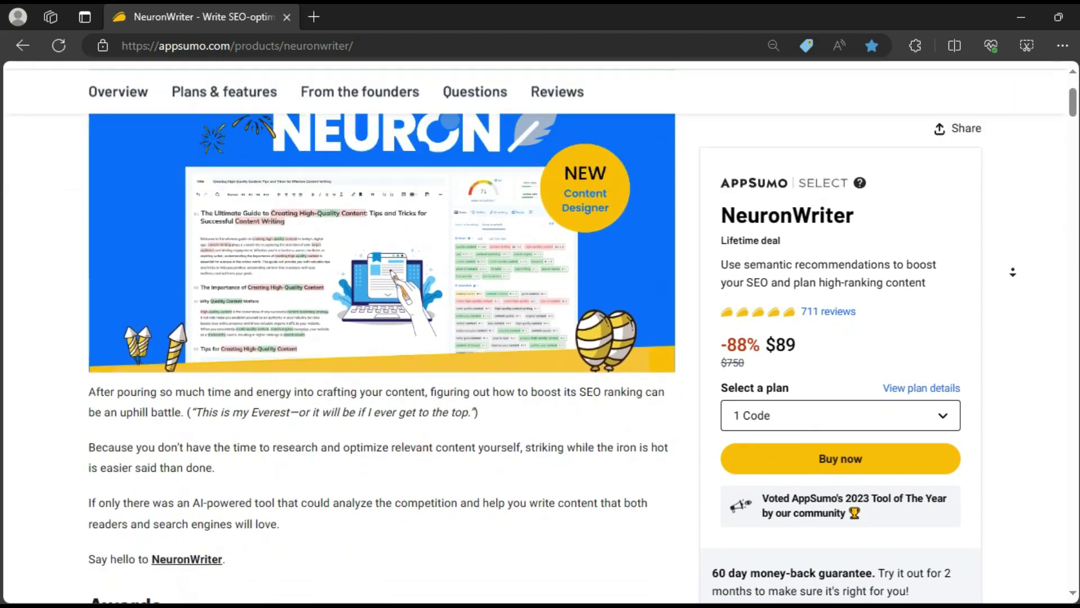
scroll(1013, 272, down, 1)
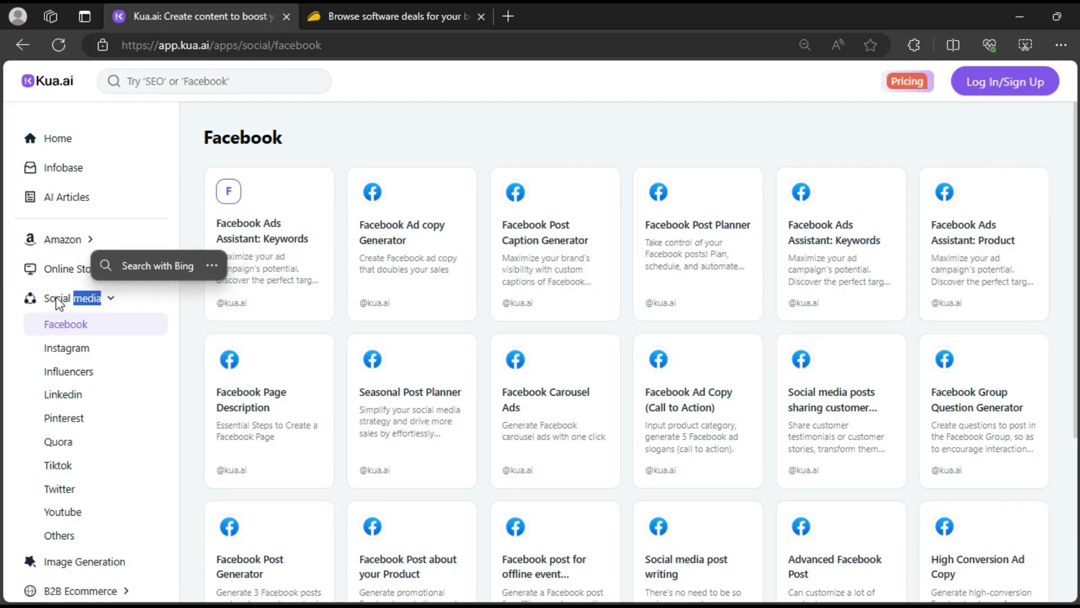
Step: Expand Social media, scroll the Facebook tool cards, and view the Others collection
click(58, 305)
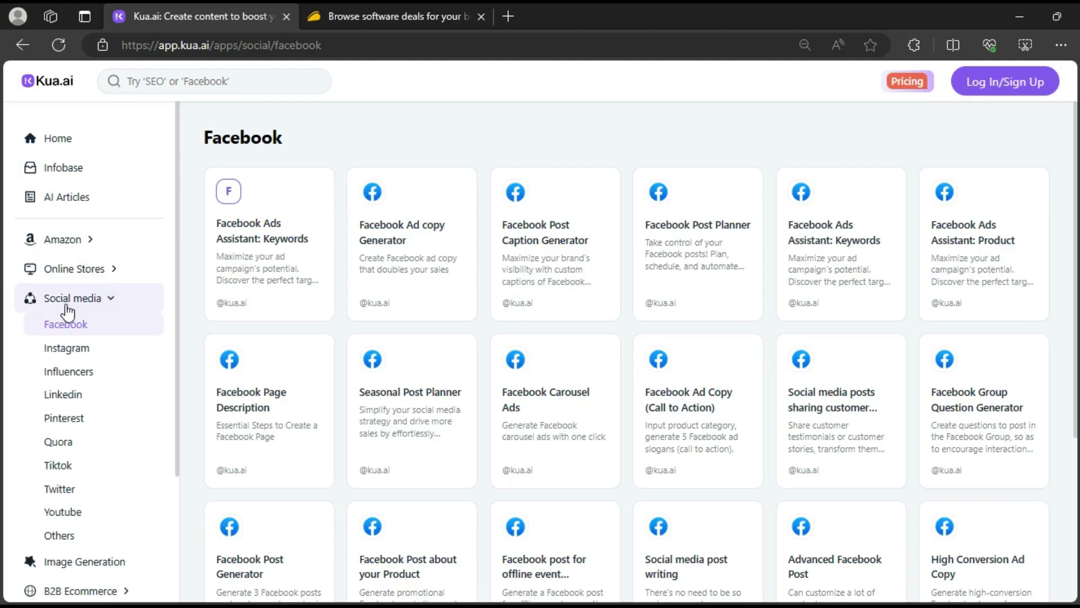
mouse_move(555, 244)
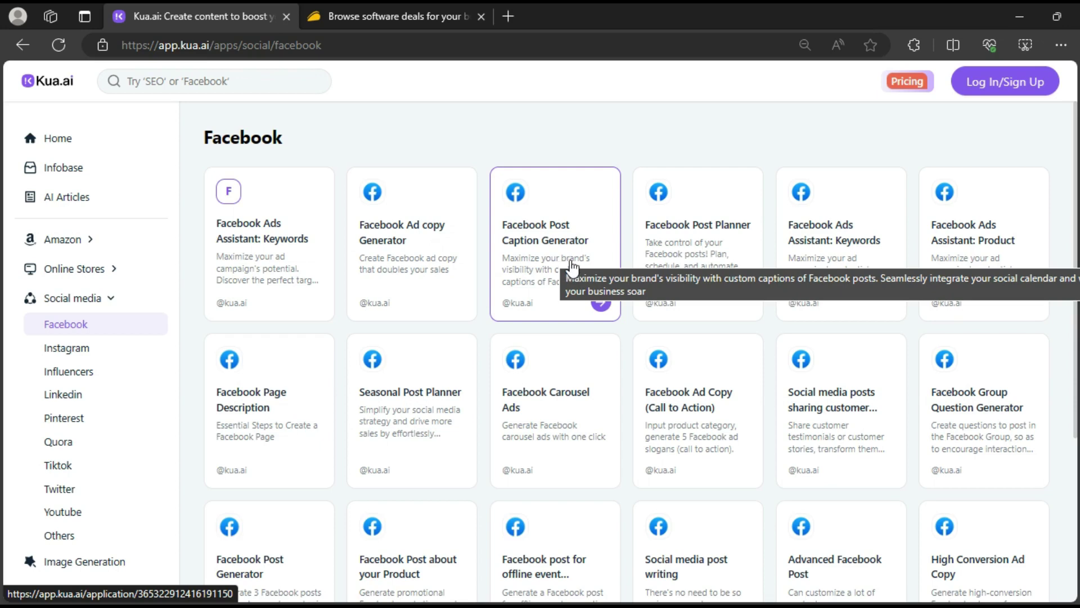
scroll(577, 264, down, 3)
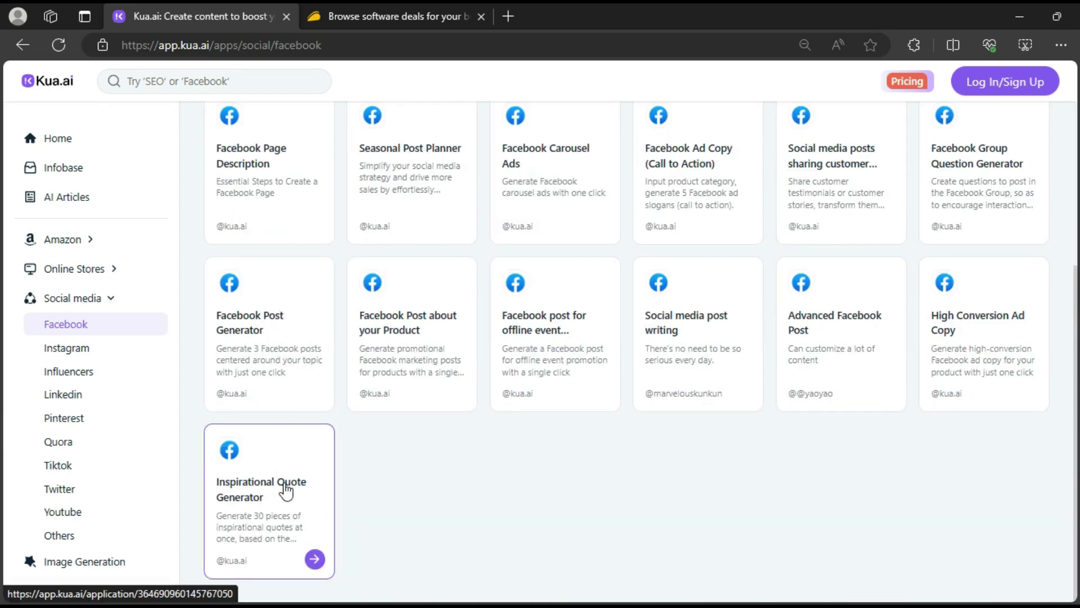
scroll(406, 455, up, 3)
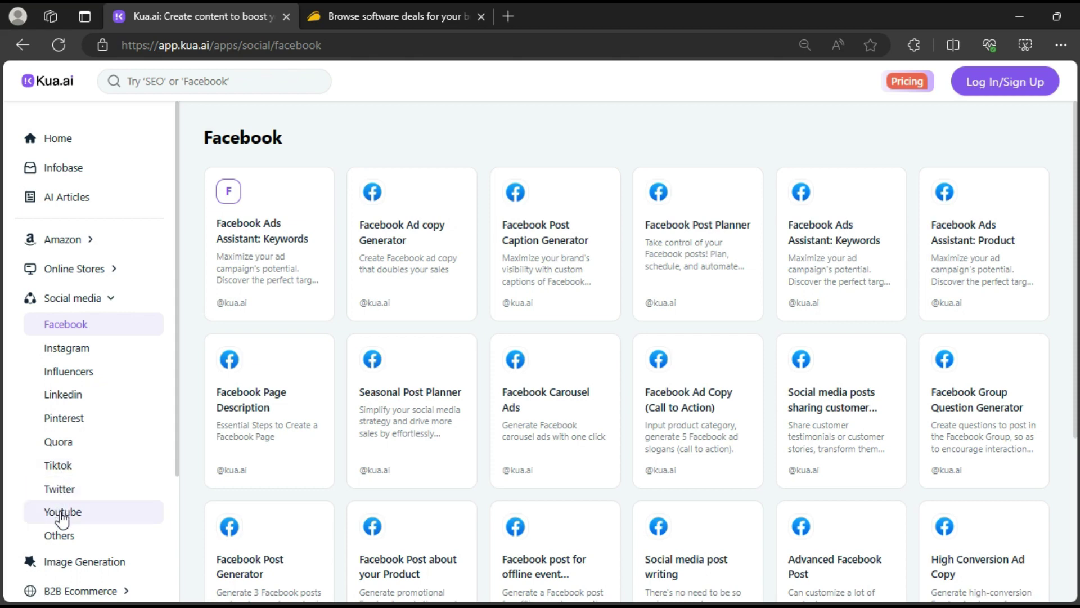
click(61, 537)
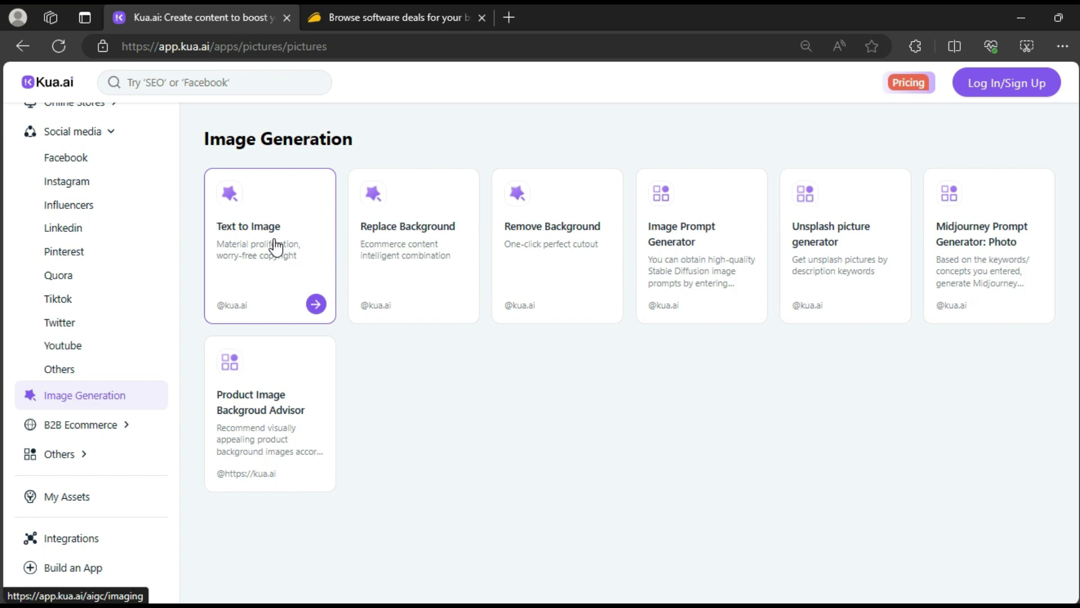
Step: Try Text to Image with 16:9 size and advanced options, then return to Image Generation
click(274, 245)
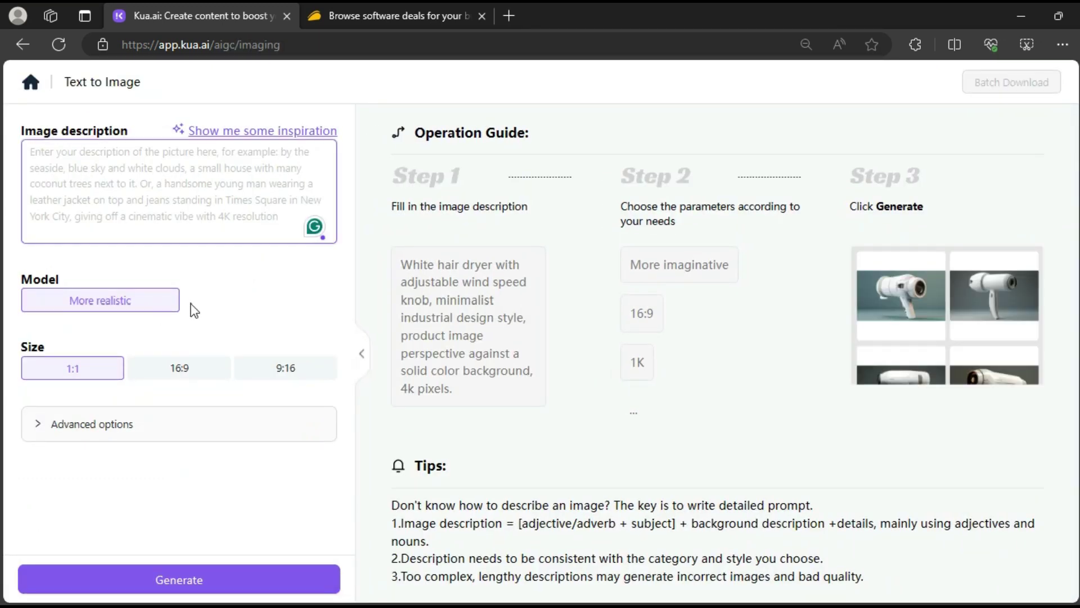
click(175, 369)
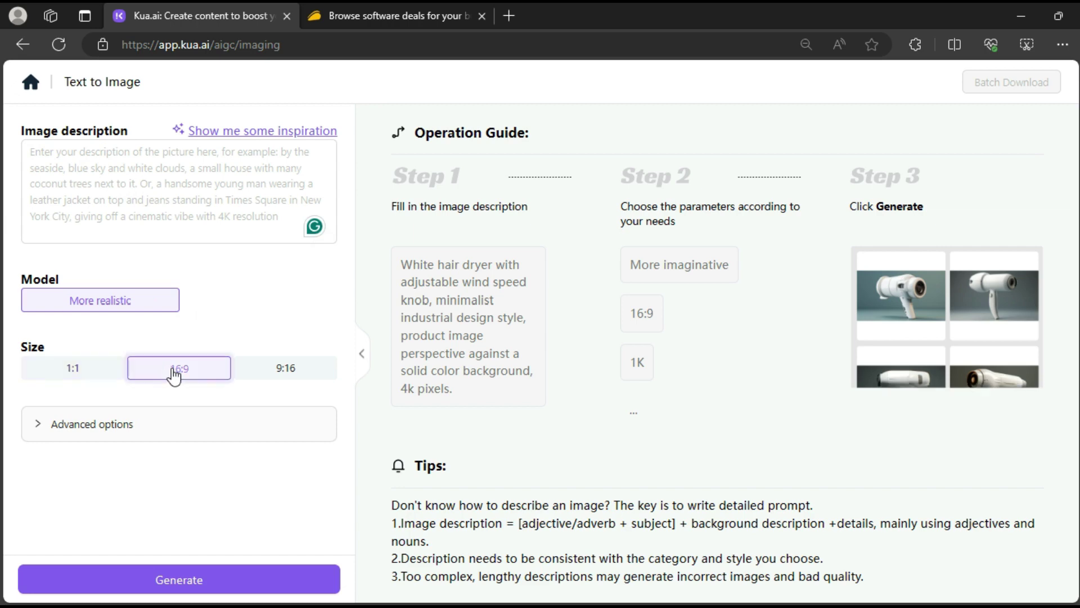
click(111, 433)
scroll(51, 359, down, 2)
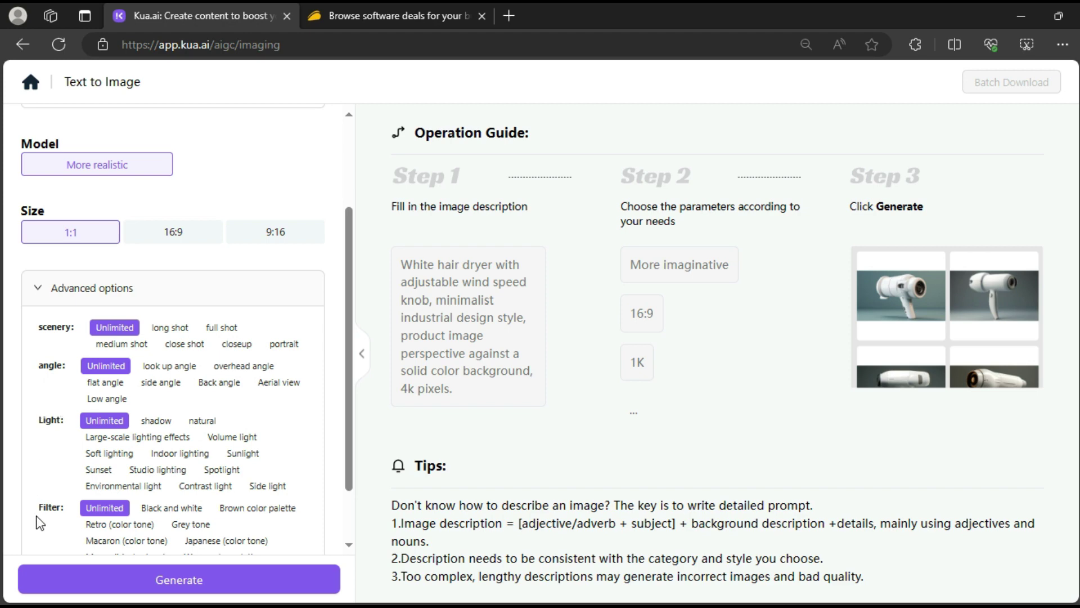
scroll(59, 509, down, 1)
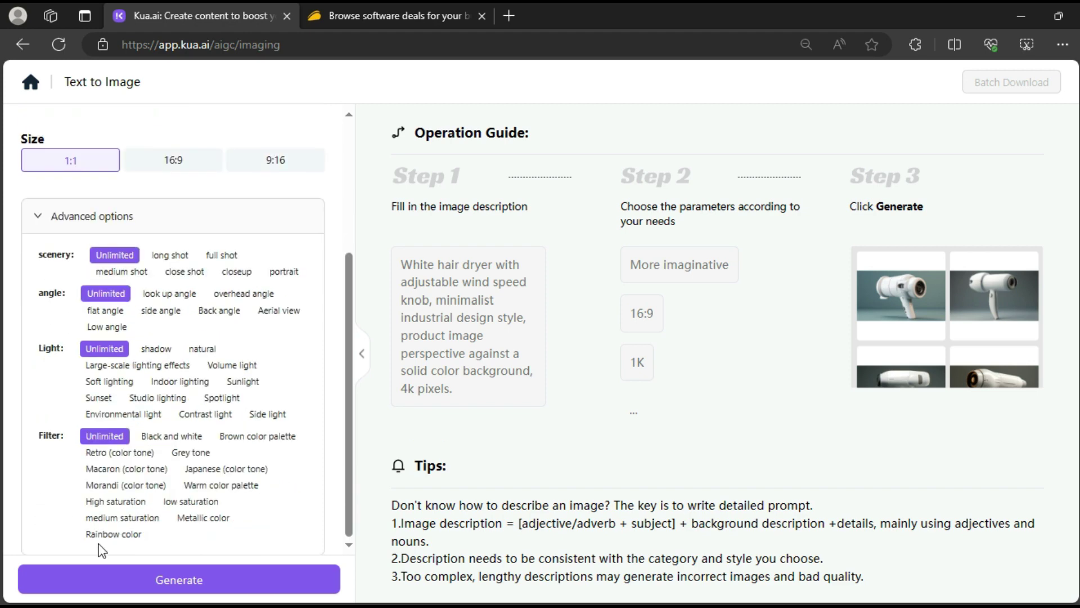
click(198, 584)
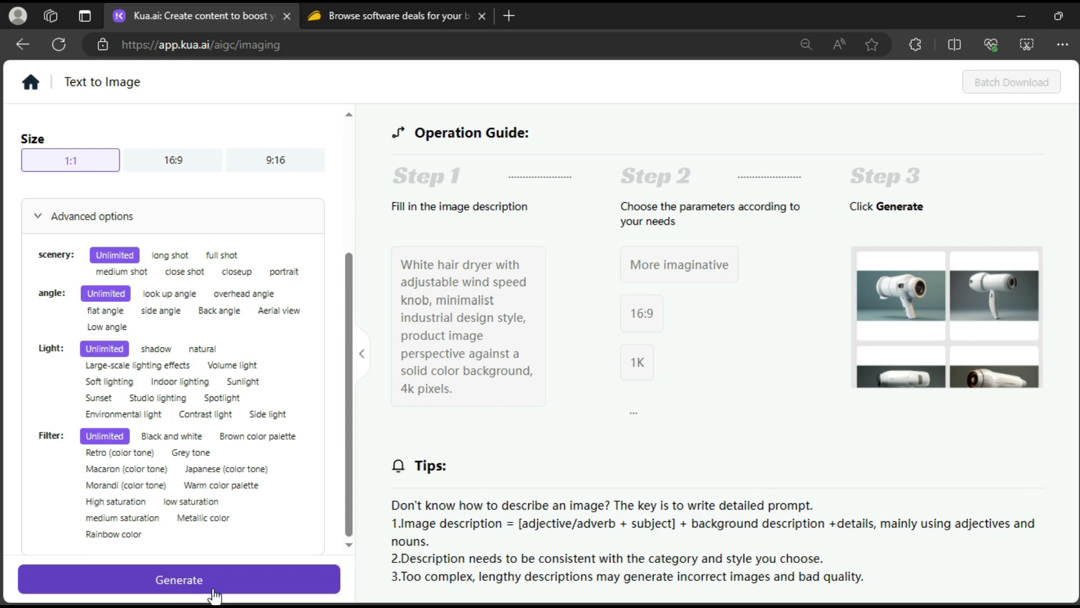
key(alt+Left)
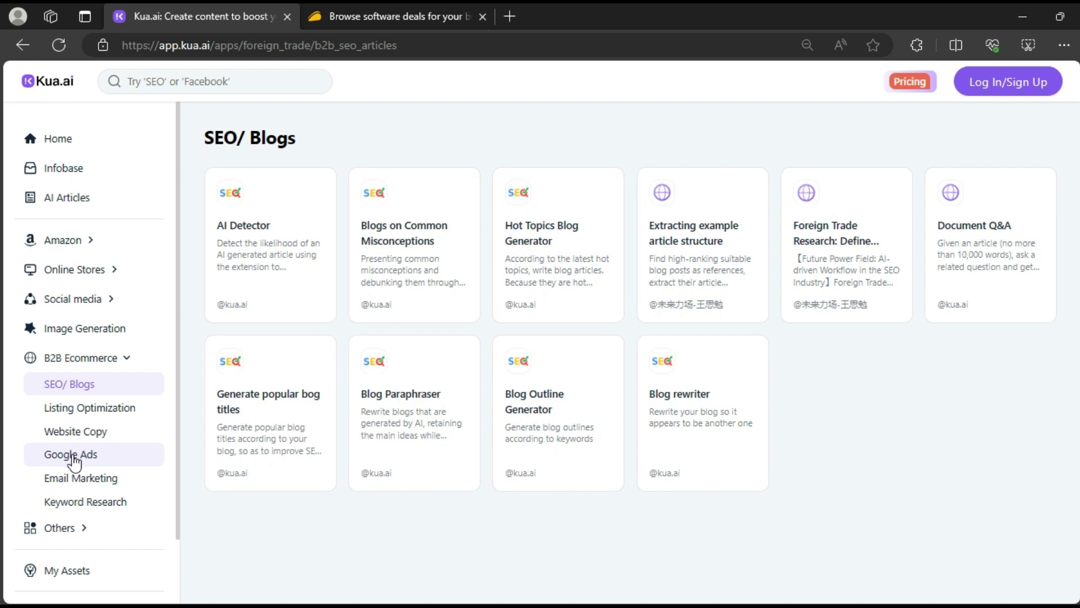
Step: Preview the B2B Ecommerce Email Marketing tools through Sales Email Generator
click(74, 477)
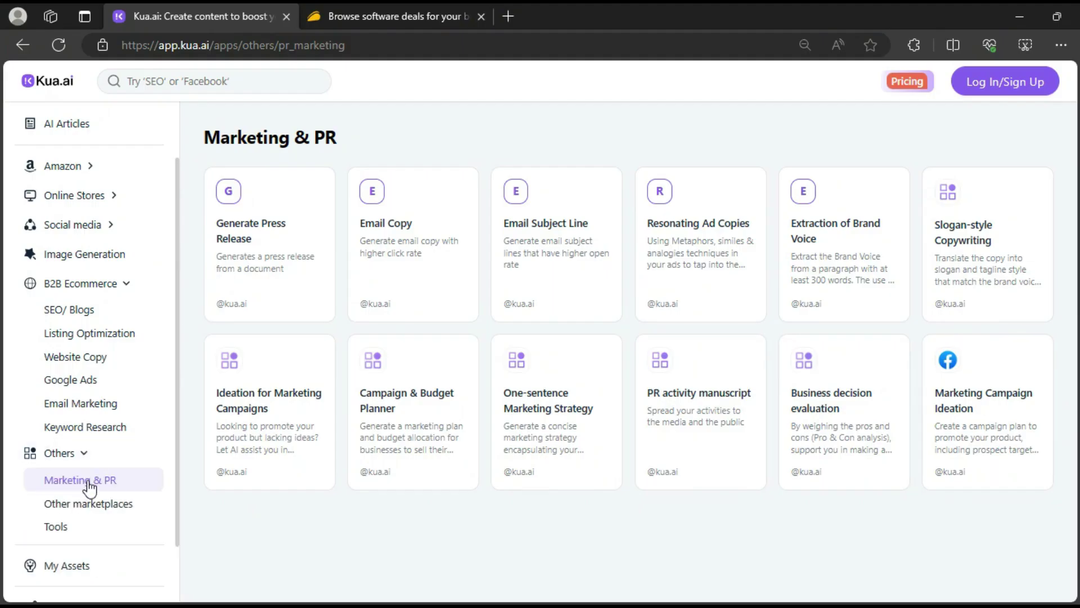
Step: Browse the Marketing & PR, Other marketplaces and Tools collections under Others
click(90, 488)
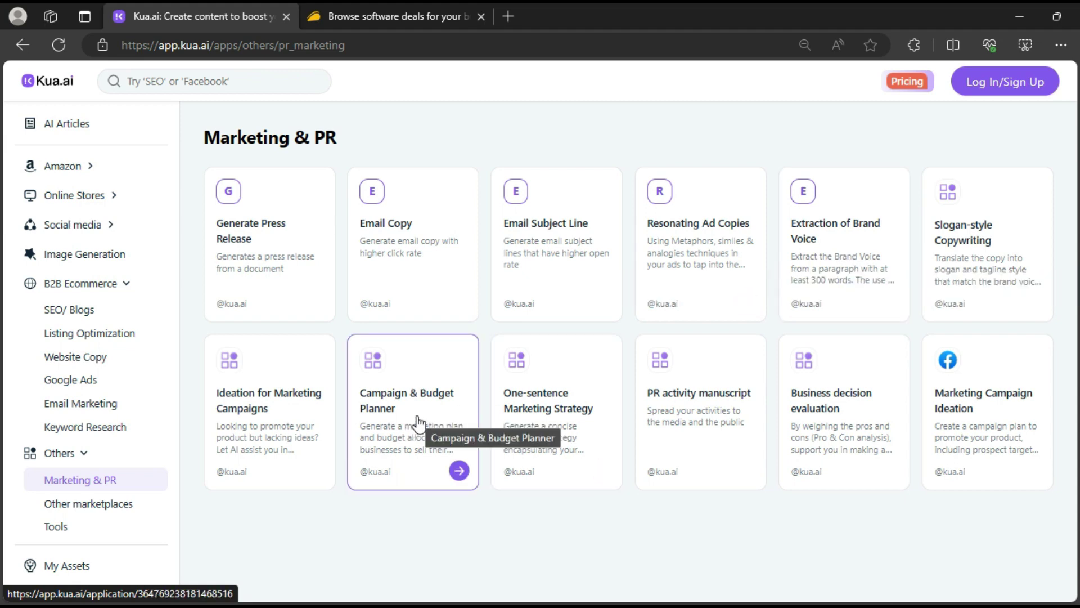
click(85, 503)
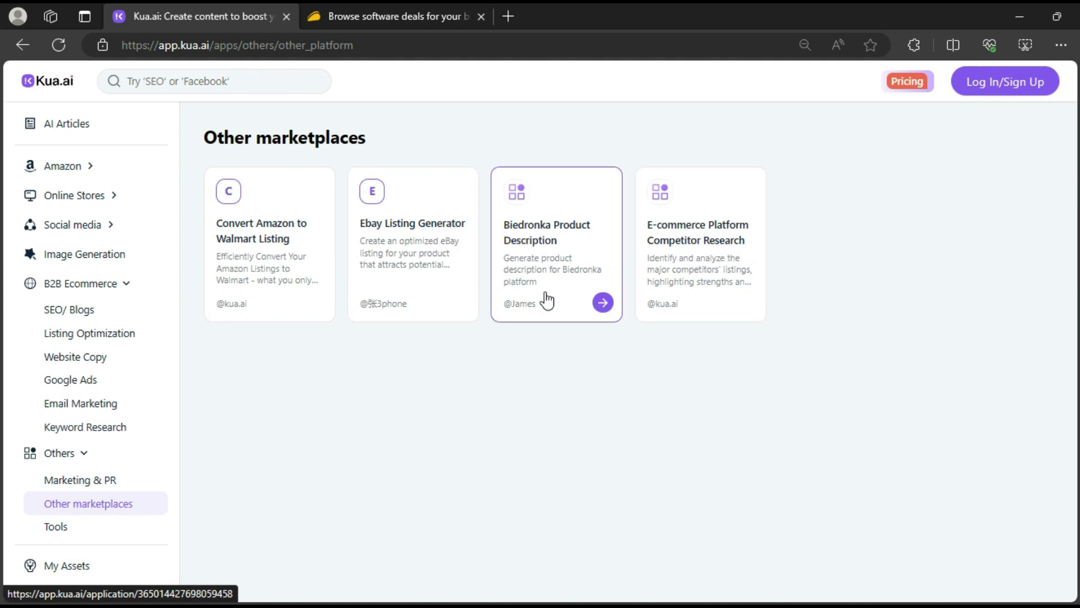
click(58, 529)
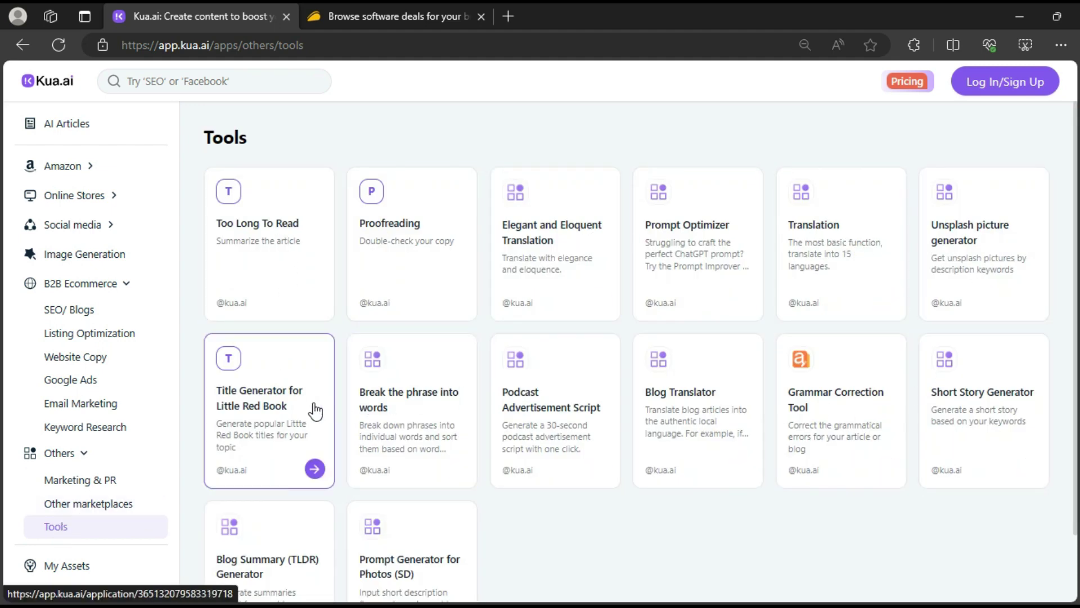
scroll(253, 417, down, 1)
scroll(752, 511, up, 1)
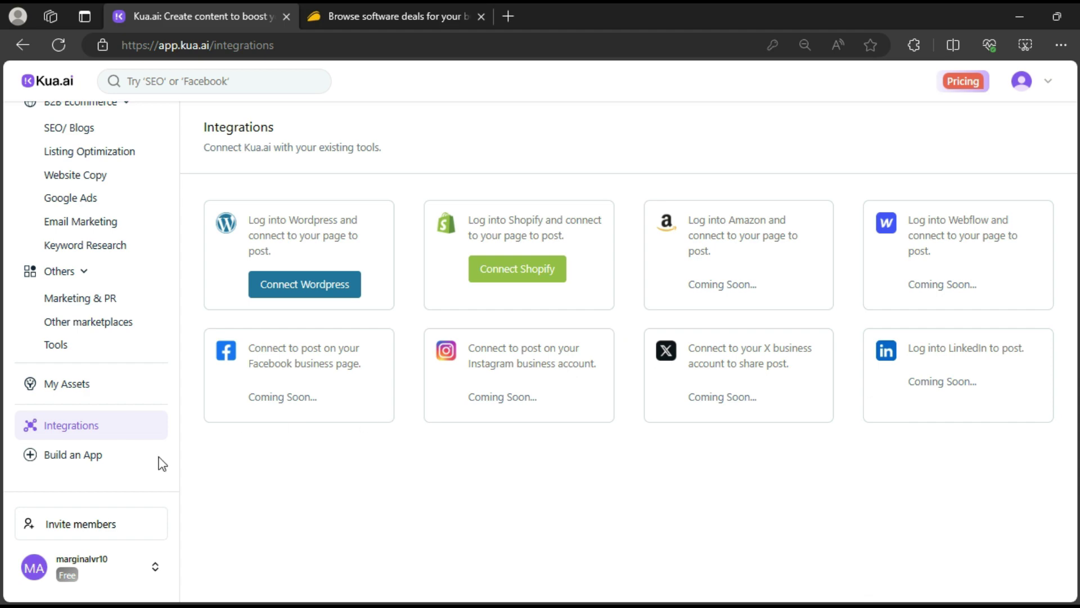
Step: Check the Invite members upgrade prompt, then view the AppSumo deal's Plans & features
click(82, 526)
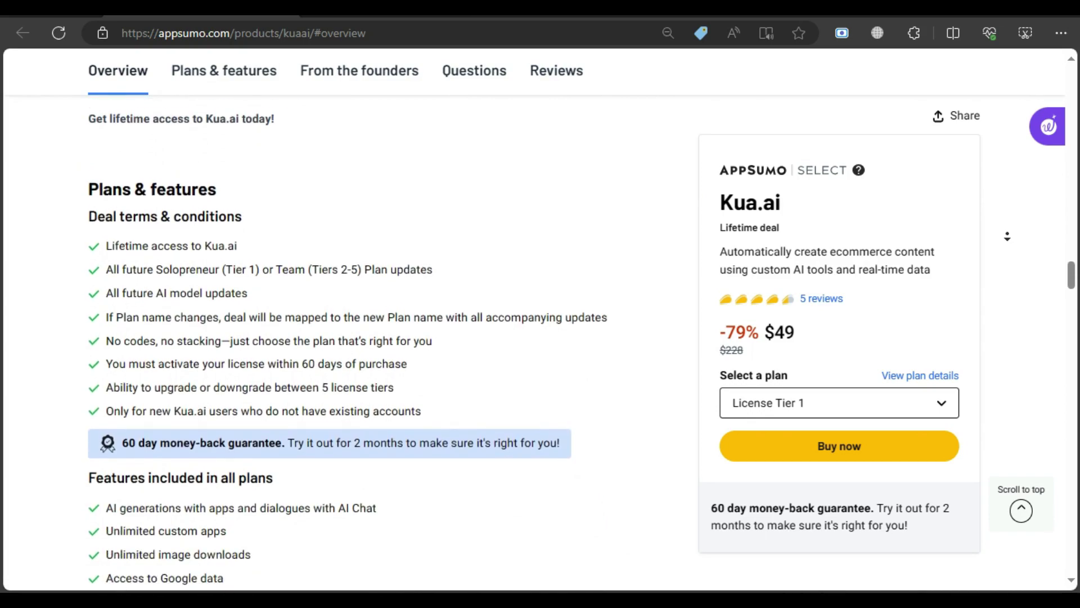
click(1007, 241)
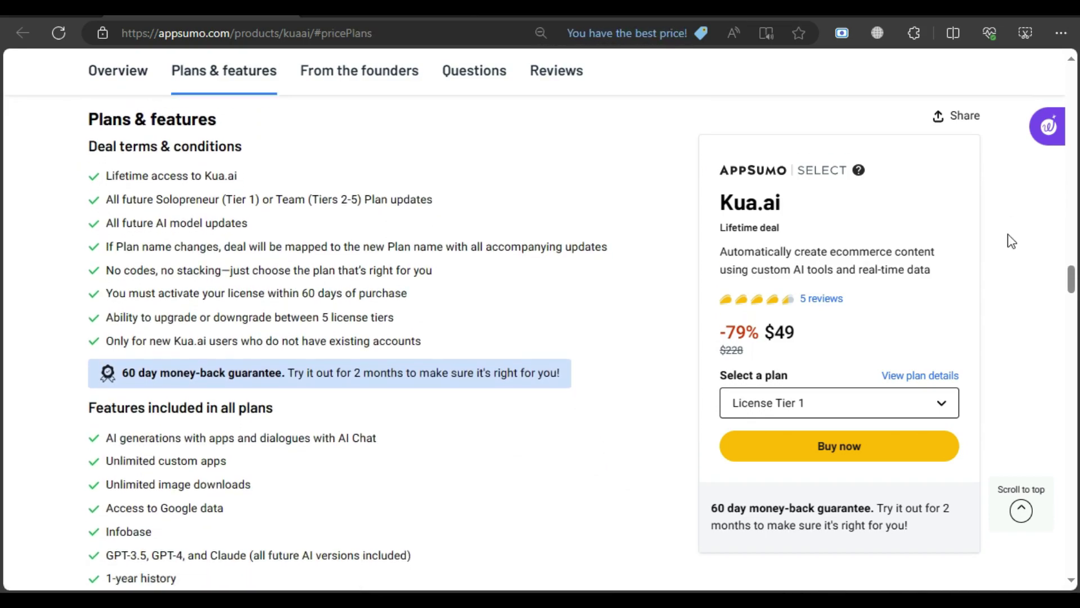